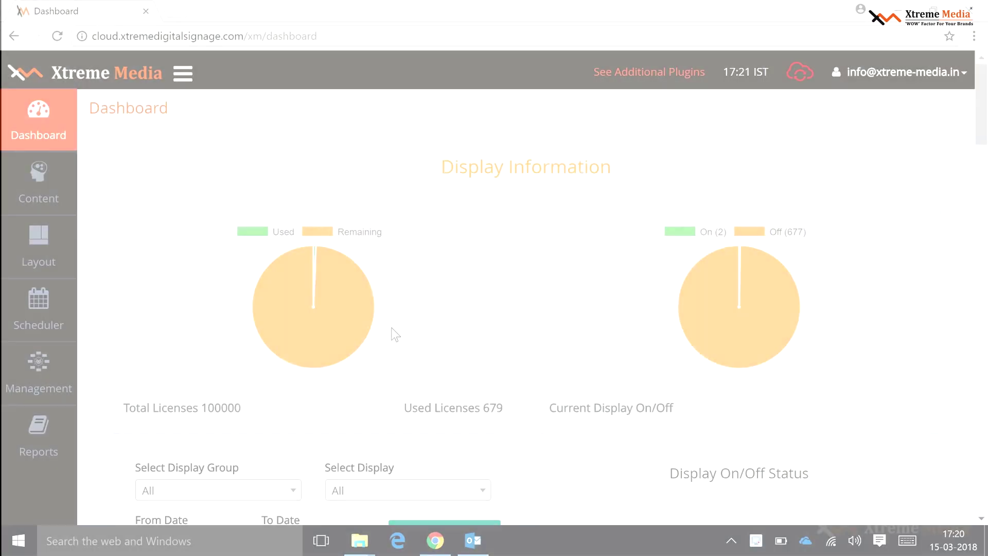
Step: Bring up the Management flyout from the dashboard's left sidebar
{"action": "mouse_move", "coordinate": [28, 378]}
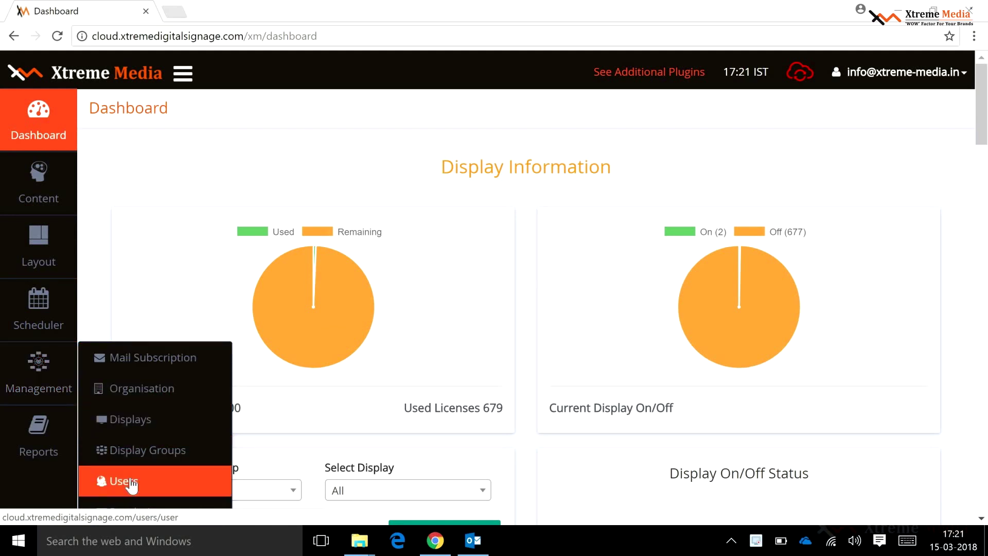
Step: View the Organisation page (Pro, 100000 licences, expires 2018-10-19), then open Displays
{"action": "left_click", "coordinate": [135, 392]}
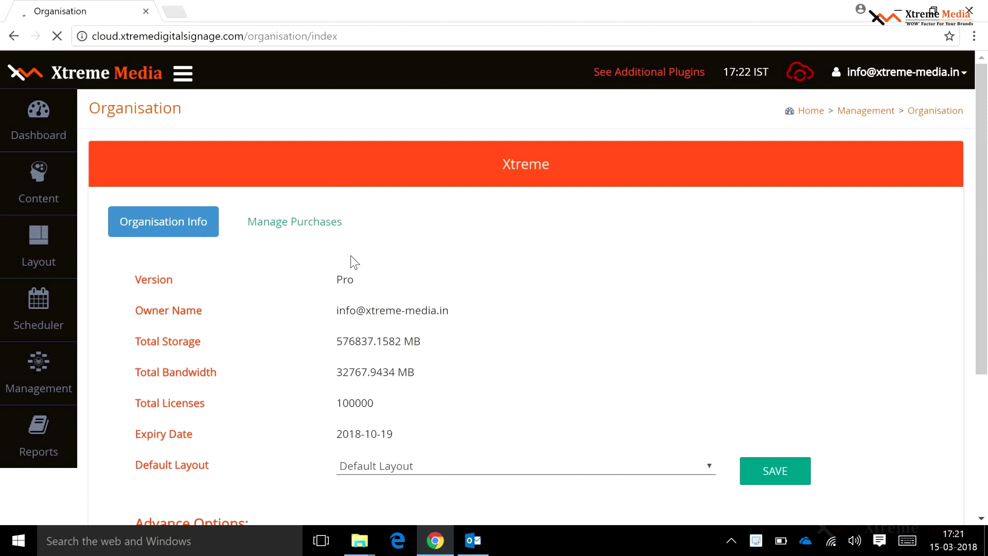
{"action": "scroll", "coordinate": [206, 264], "scroll_direction": "down", "scroll_amount": 1}
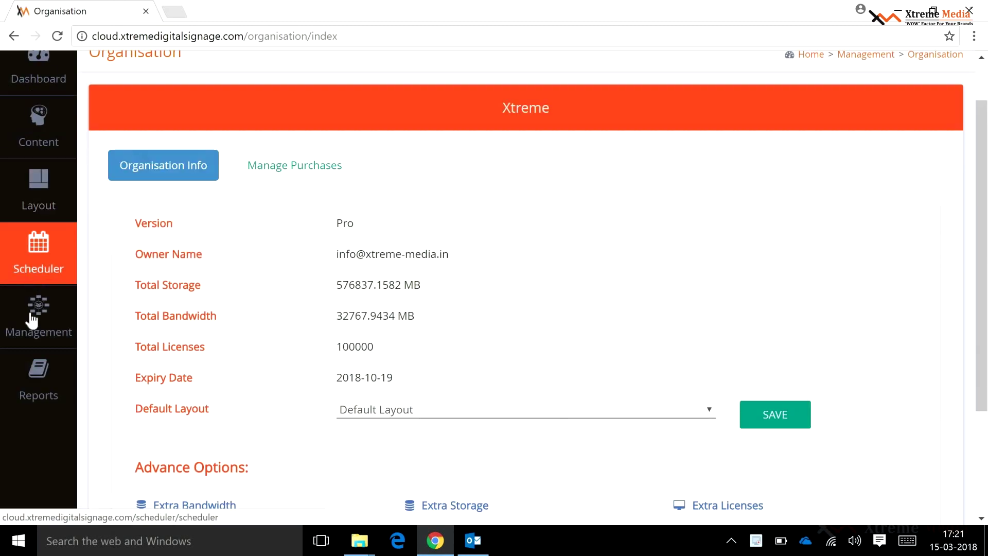
{"action": "mouse_move", "coordinate": [39, 315]}
{"action": "left_click", "coordinate": [141, 363]}
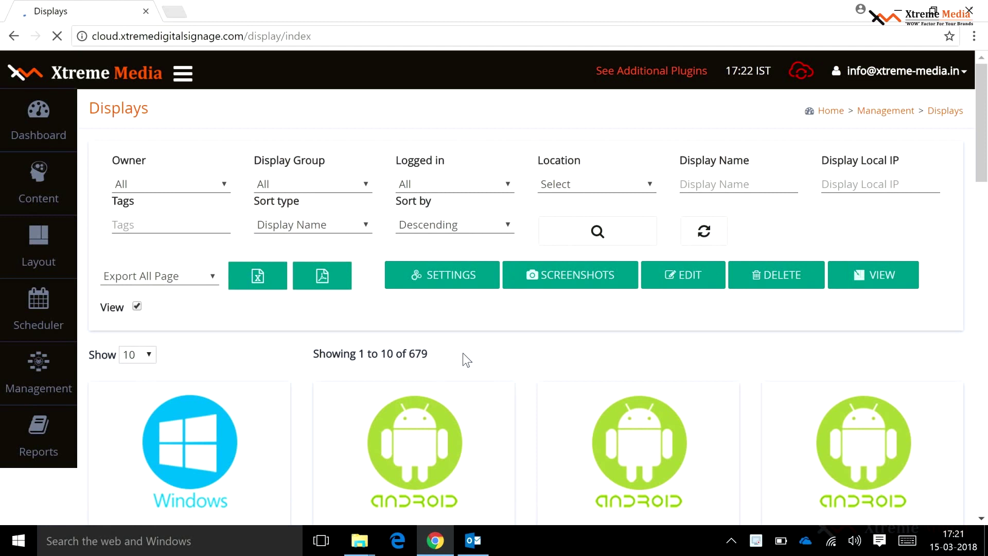
Step: Filter the displays list by name and select display yrxj (id 476)
{"action": "scroll", "coordinate": [462, 354], "scroll_direction": "down", "scroll_amount": 1}
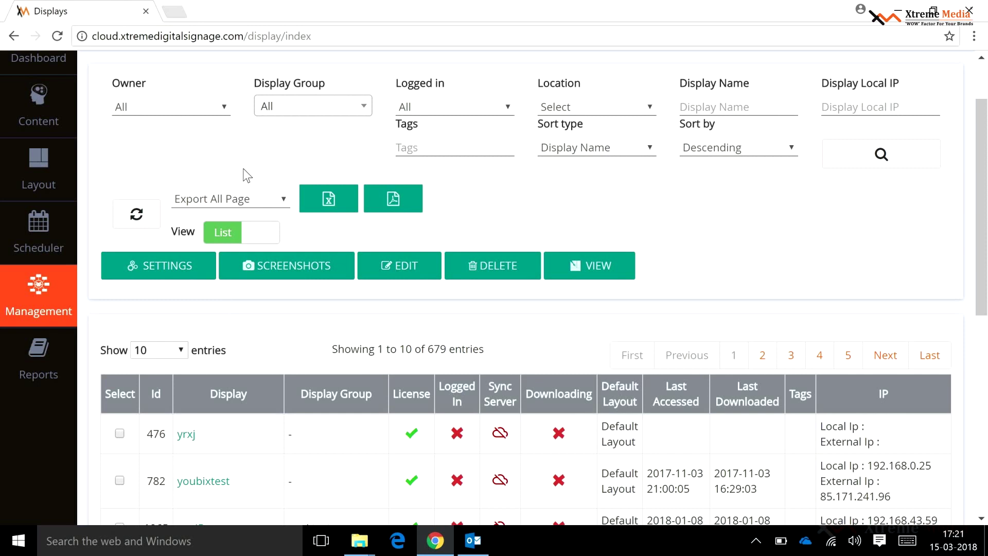
{"action": "scroll", "coordinate": [849, 247], "scroll_direction": "up", "scroll_amount": 2}
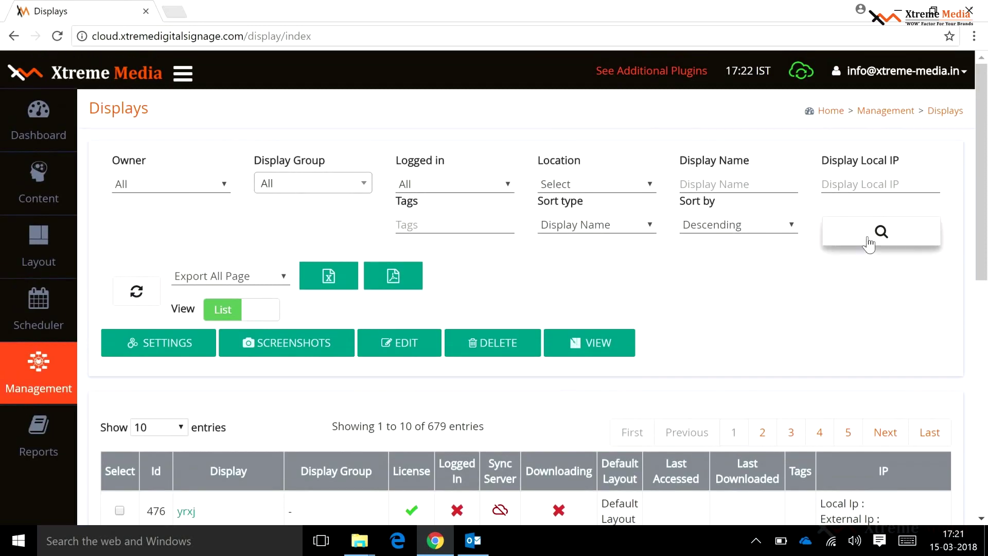
{"action": "left_click", "coordinate": [709, 188]}
{"action": "key", "text": "Tab"}
{"action": "key", "text": "Tab"}
{"action": "scroll", "coordinate": [591, 225], "scroll_direction": "down", "scroll_amount": 3}
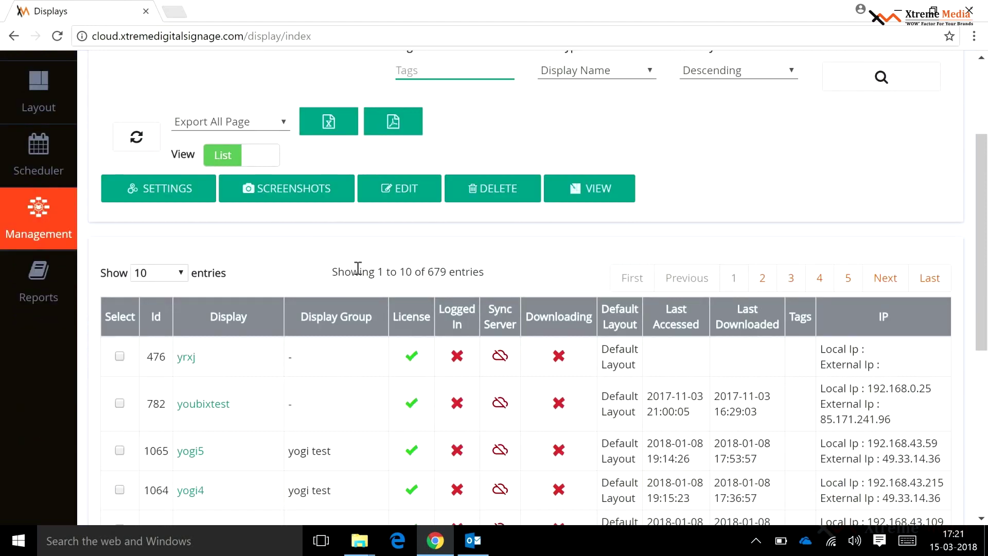
{"action": "mouse_move", "coordinate": [43, 222]}
{"action": "left_click", "coordinate": [118, 357]}
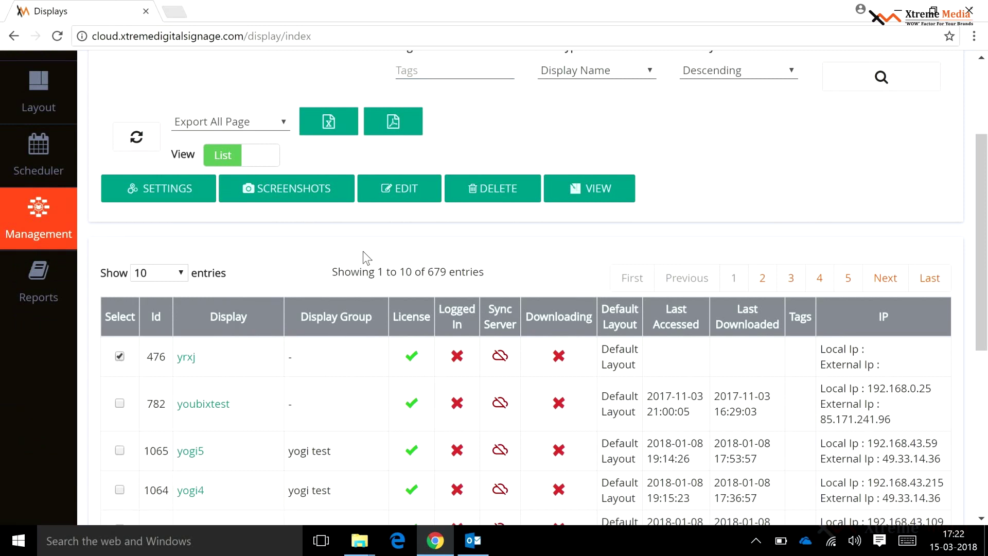
Step: Open yrxj's Display Edit page, go back, and reselect row 476 yrxj
{"action": "left_click", "coordinate": [398, 192]}
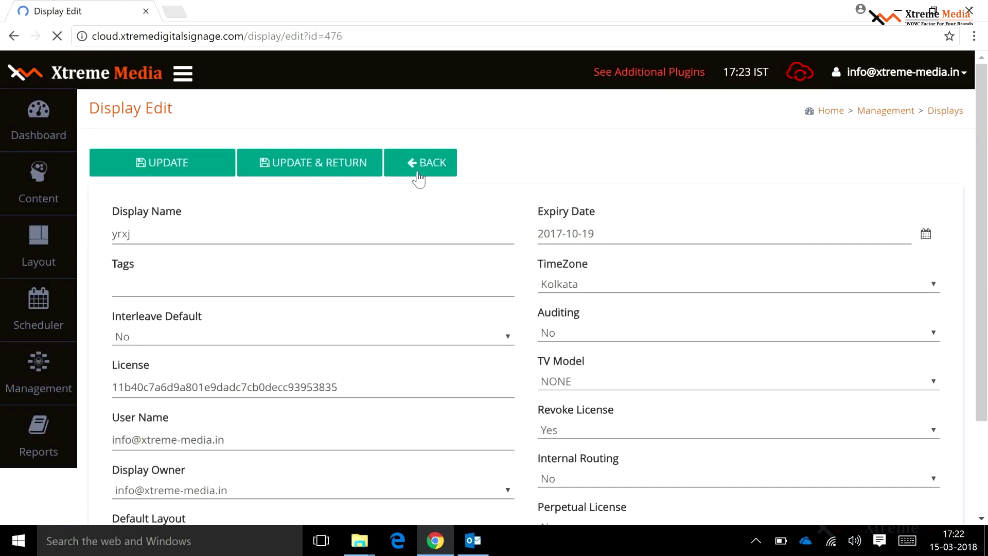
{"action": "left_click", "coordinate": [423, 171]}
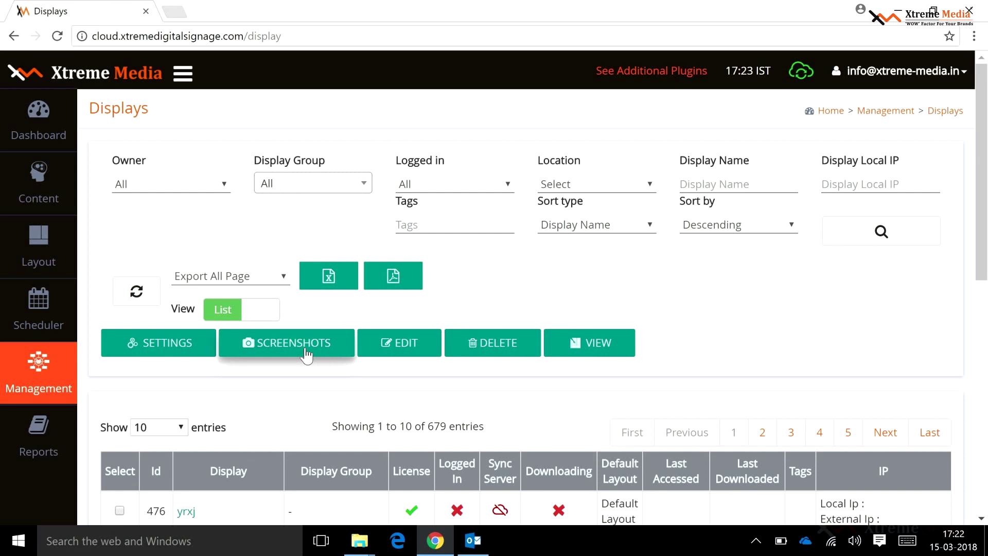
{"action": "scroll", "coordinate": [305, 348], "scroll_direction": "down", "scroll_amount": 1}
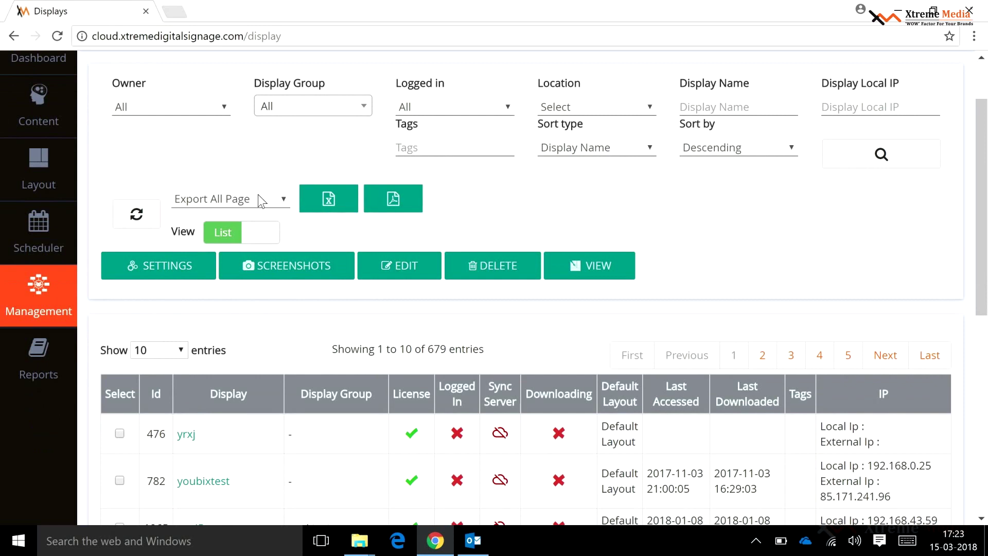
{"action": "scroll", "coordinate": [128, 363], "scroll_direction": "down", "scroll_amount": 2}
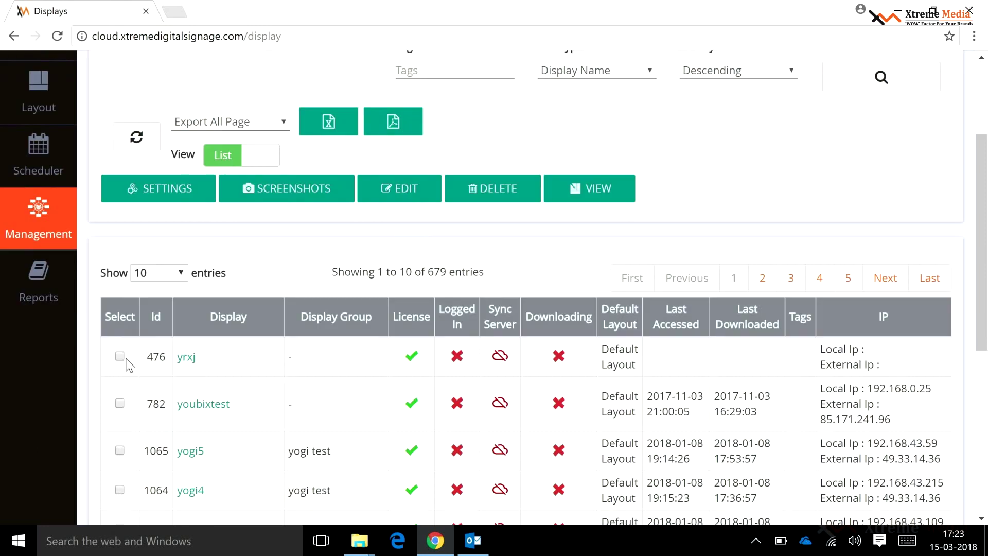
{"action": "left_click", "coordinate": [119, 357]}
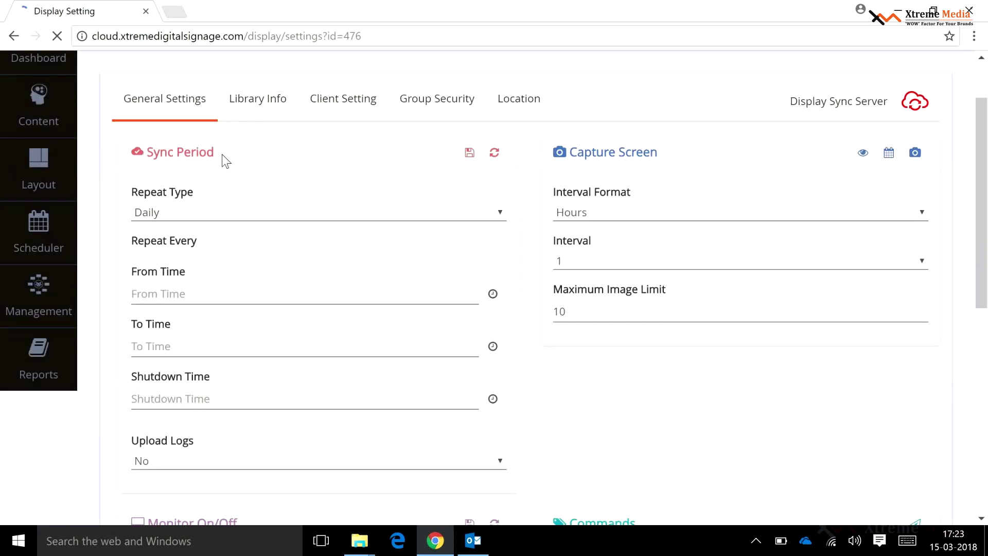
Step: Review the Sync Period and Capture Screen sections of yrxj's General Settings
{"action": "left_click_drag", "start_coordinate": [212, 153], "coordinate": [146, 153]}
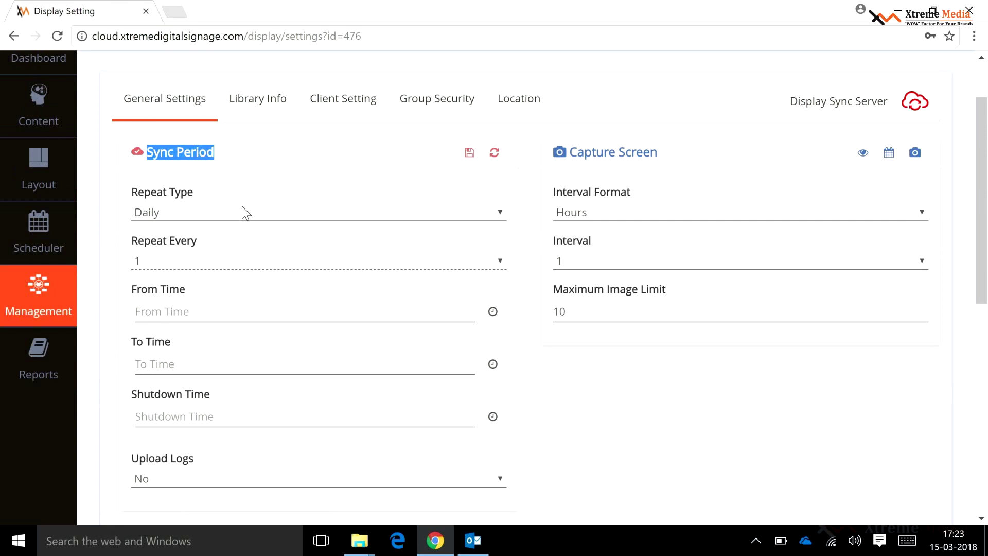
{"action": "scroll", "coordinate": [316, 219], "scroll_direction": "down", "scroll_amount": 1}
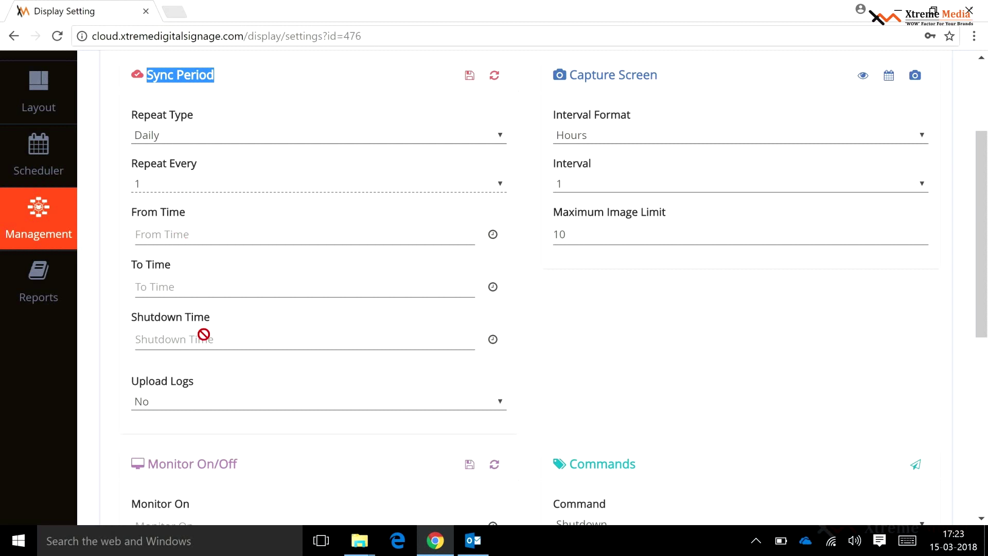
{"action": "scroll", "coordinate": [232, 369], "scroll_direction": "down", "scroll_amount": 5}
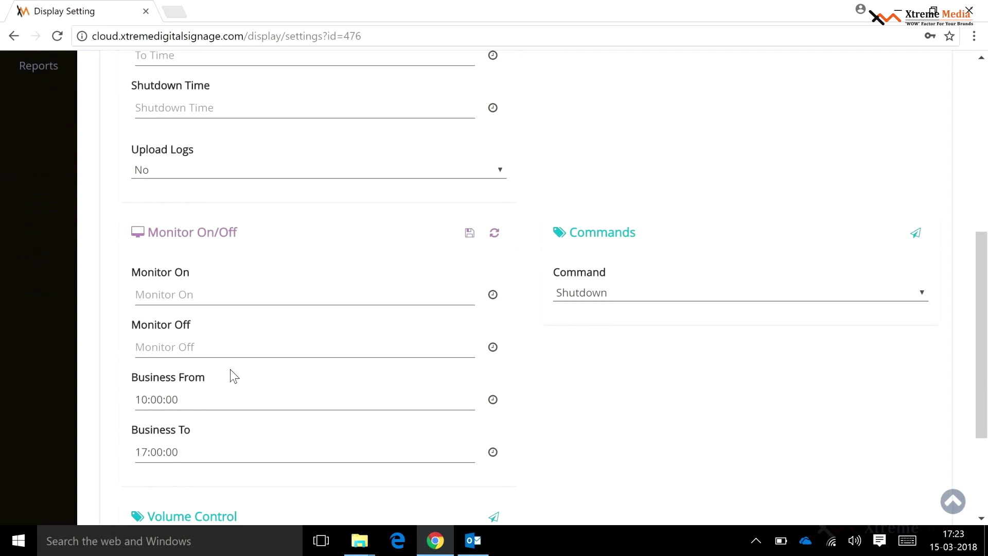
{"action": "scroll", "coordinate": [278, 358], "scroll_direction": "up", "scroll_amount": 8}
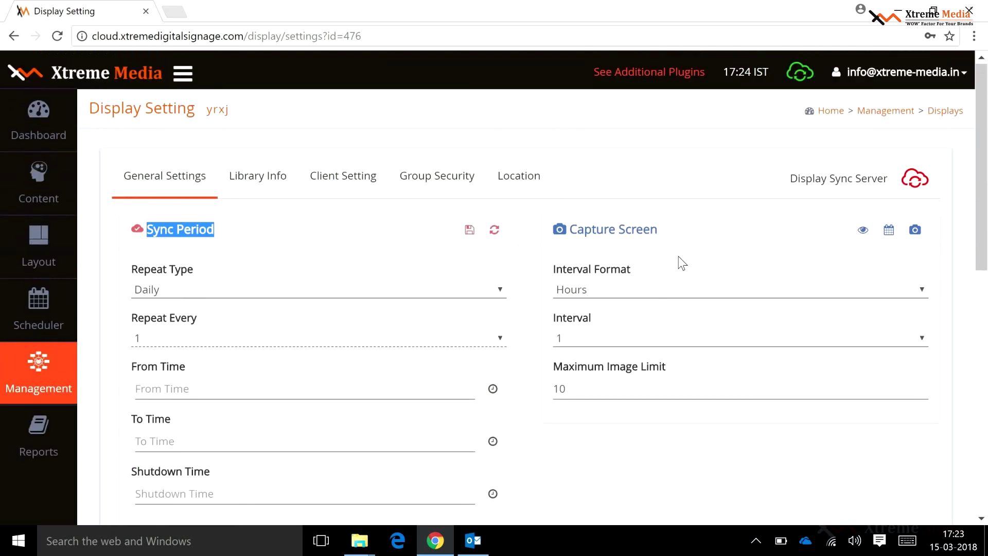
{"action": "scroll", "coordinate": [729, 337], "scroll_direction": "down", "scroll_amount": 2}
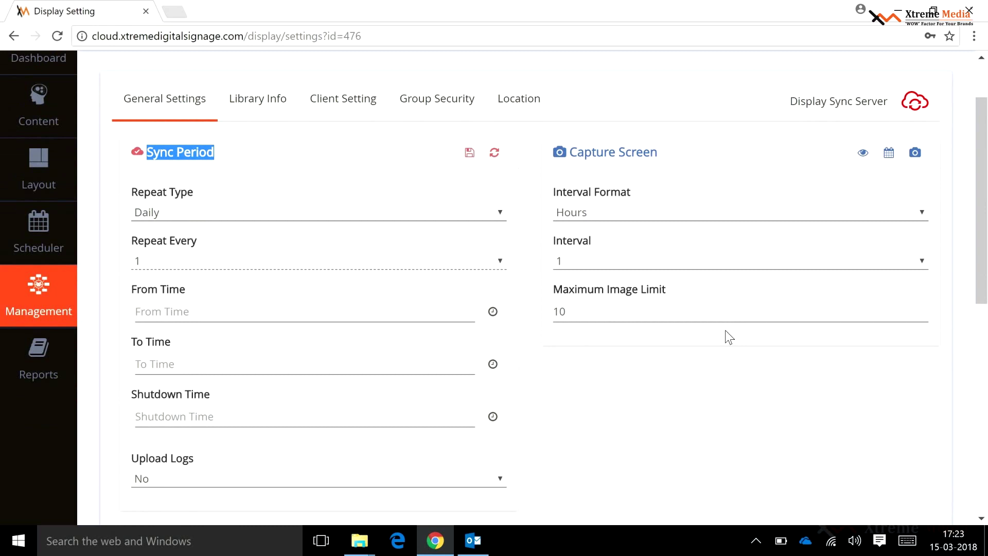
{"action": "scroll", "coordinate": [729, 337], "scroll_direction": "down", "scroll_amount": 2}
{"action": "scroll", "coordinate": [729, 337], "scroll_direction": "down", "scroll_amount": 1}
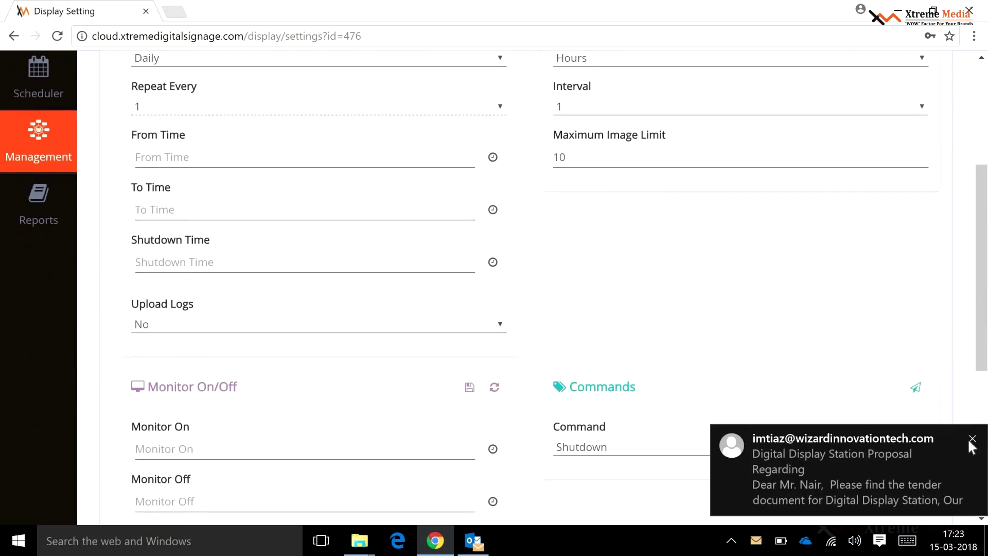
Step: Dismiss the email notification and review Monitor On/Off business hours 10:00–17:00
{"action": "left_click", "coordinate": [977, 437]}
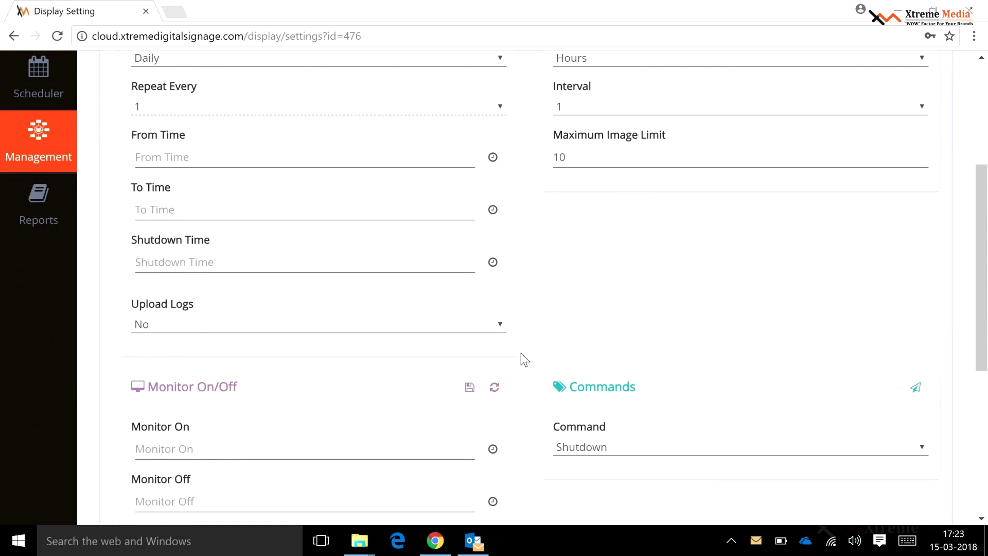
{"action": "scroll", "coordinate": [388, 344], "scroll_direction": "down", "scroll_amount": 3}
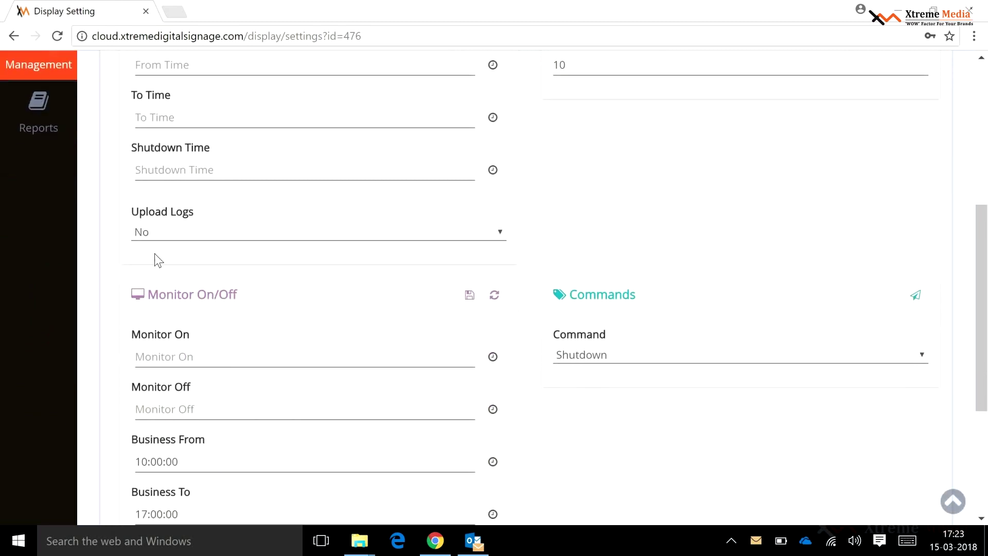
{"action": "triple_click", "coordinate": [232, 233]}
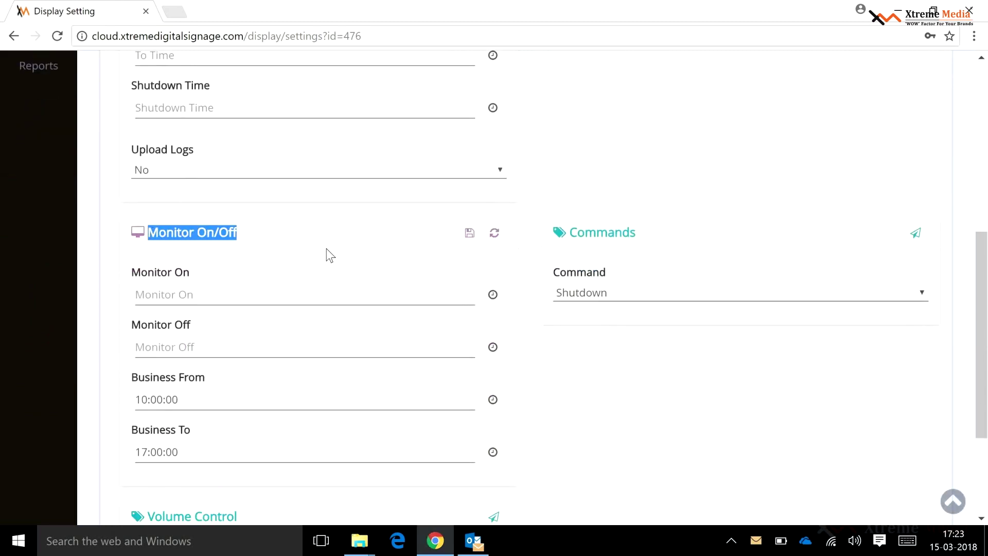
{"action": "scroll", "coordinate": [336, 299], "scroll_direction": "down", "scroll_amount": 1}
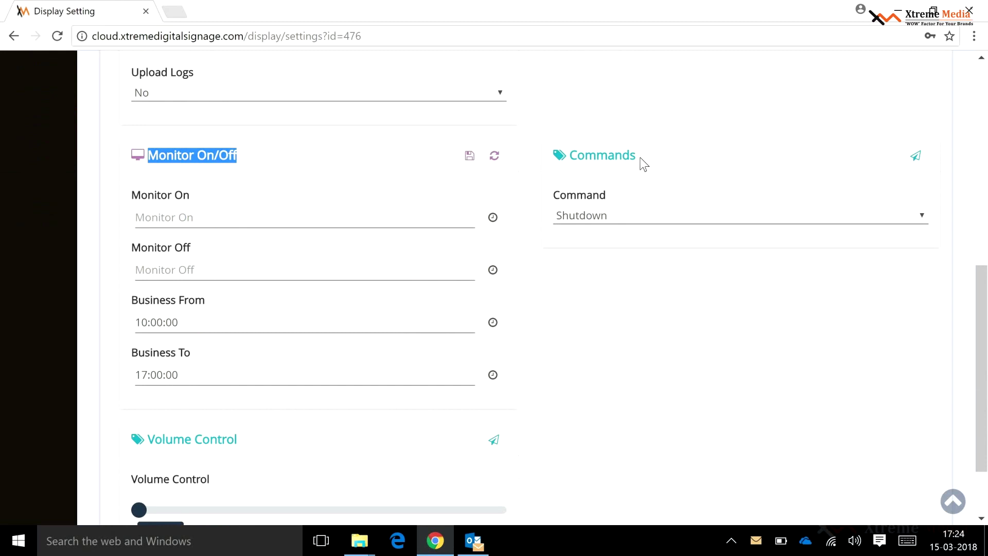
Step: Check the Shutdown, Reboot and Others commands, then view the empty Library Info tab
{"action": "left_click_drag", "start_coordinate": [642, 163], "coordinate": [563, 164]}
{"action": "left_click", "coordinate": [647, 212]}
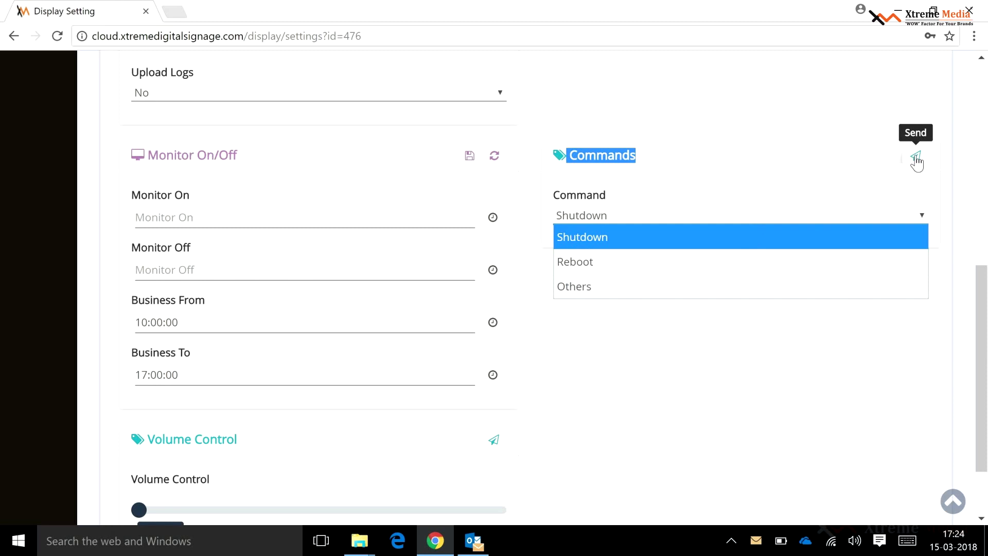
{"action": "scroll", "coordinate": [745, 203], "scroll_direction": "up", "scroll_amount": 8}
{"action": "left_click_drag", "start_coordinate": [658, 153], "coordinate": [569, 153]}
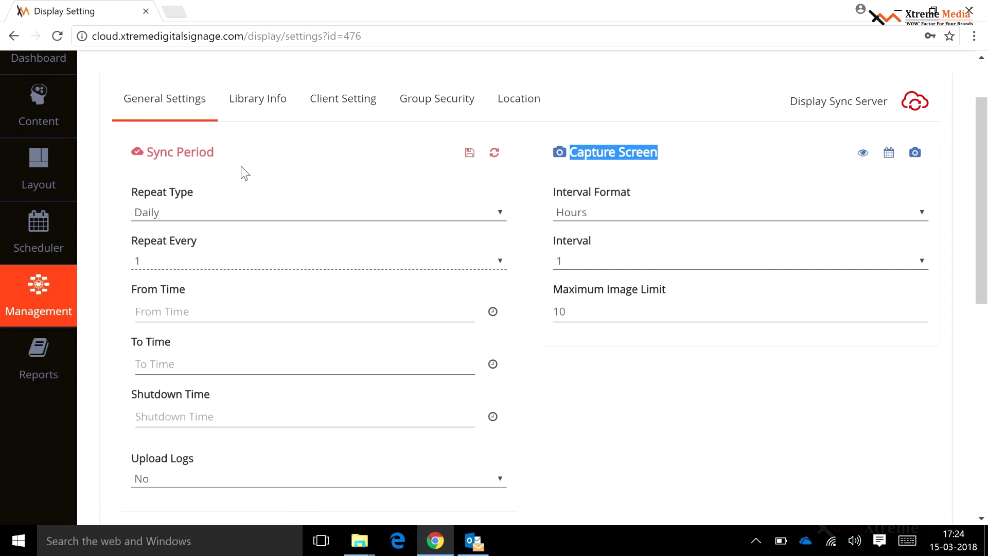
{"action": "left_click", "coordinate": [274, 115]}
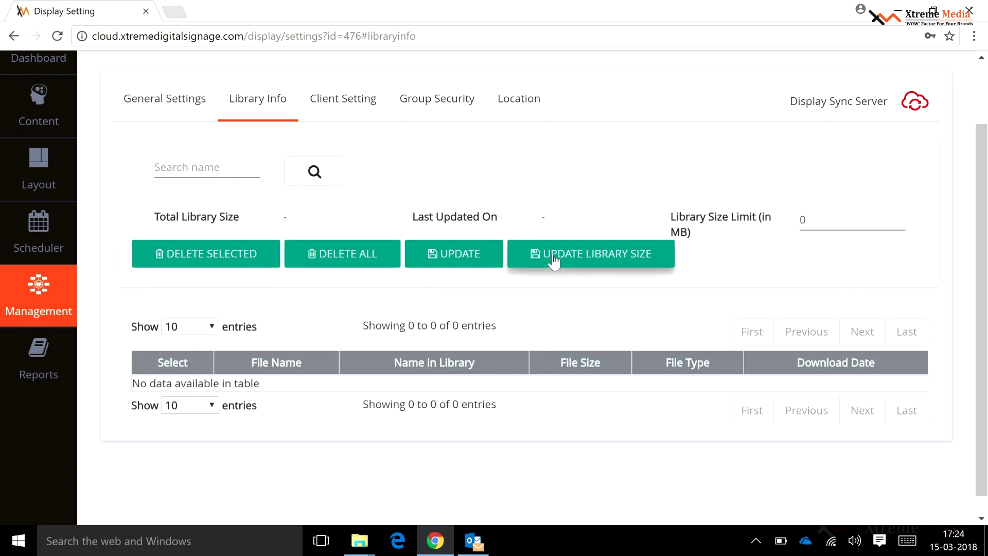
Step: Open Client Setting and highlight the Library Directory label
{"action": "left_click", "coordinate": [342, 101]}
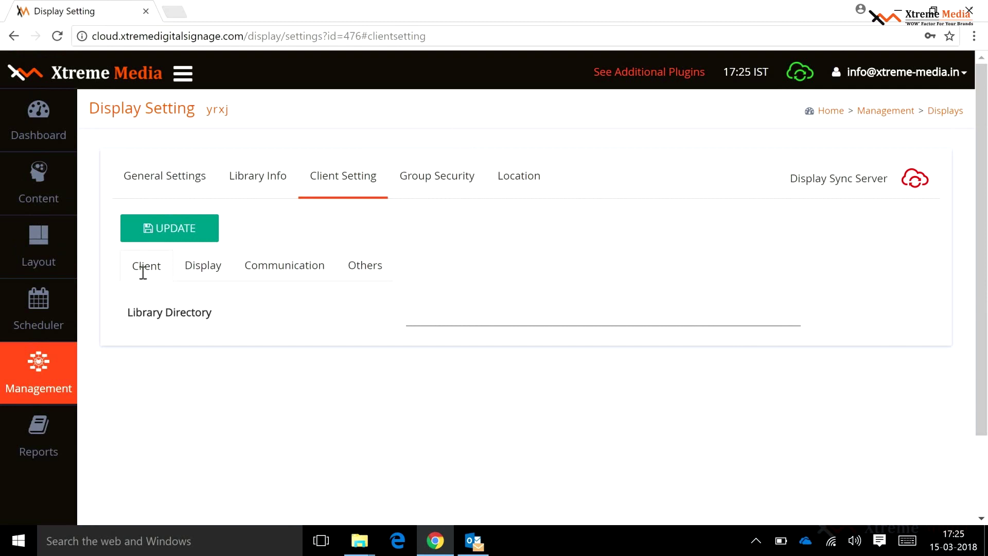
{"action": "left_click_drag", "start_coordinate": [129, 312], "coordinate": [142, 312]}
{"action": "left_click_drag", "start_coordinate": [227, 320], "coordinate": [439, 318]}
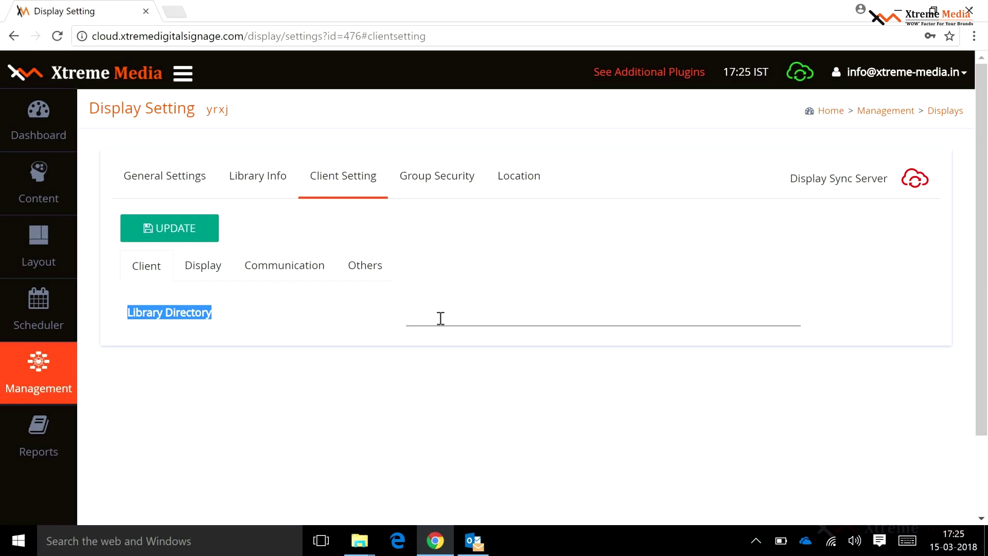
Step: Step through the Display, Communication and Others sub-tabs, ending at Screen Capture Path
{"action": "left_click", "coordinate": [203, 266]}
{"action": "left_click_drag", "start_coordinate": [227, 318], "coordinate": [128, 313]}
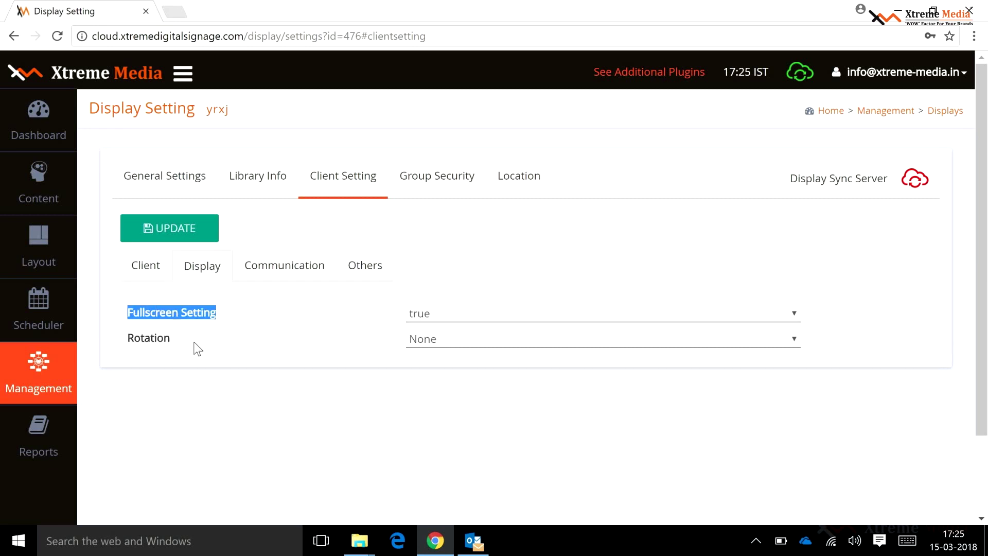
{"action": "left_click", "coordinate": [138, 334]}
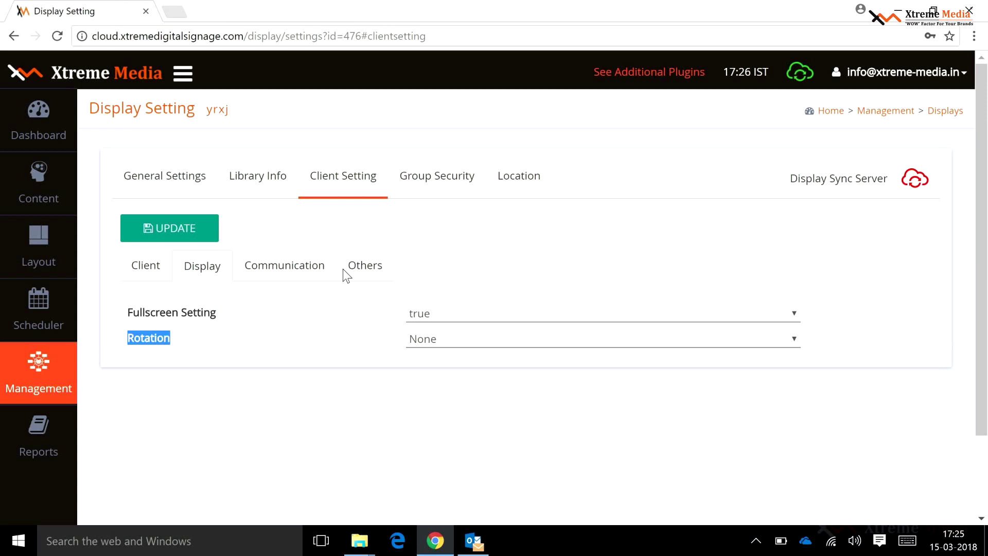
{"action": "left_click", "coordinate": [287, 273]}
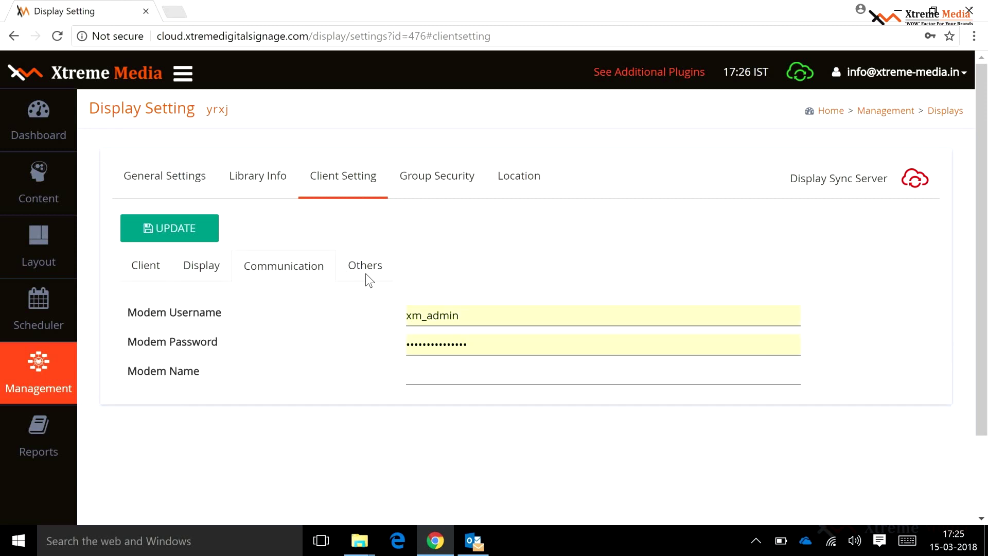
{"action": "left_click", "coordinate": [370, 260]}
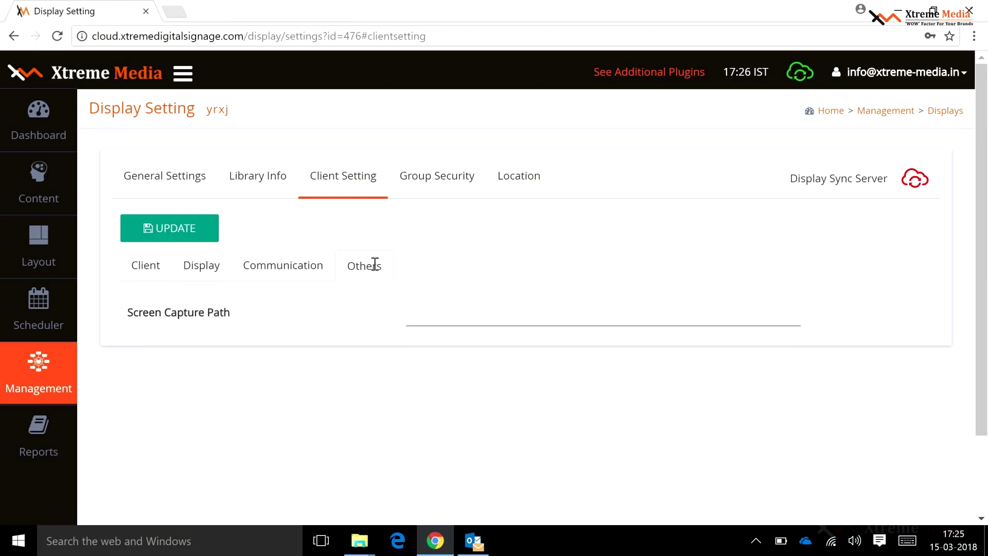
{"action": "left_click_drag", "start_coordinate": [126, 311], "coordinate": [238, 324]}
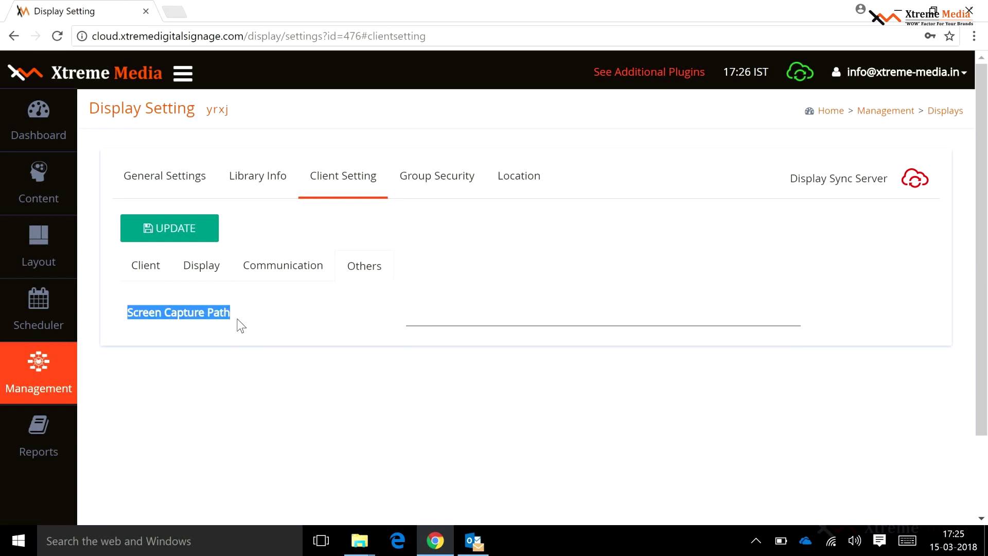
Step: Open Group Security and highlight the Member and Non-Member List headings
{"action": "left_click", "coordinate": [428, 180]}
{"action": "scroll", "coordinate": [453, 308], "scroll_direction": "down", "scroll_amount": 1}
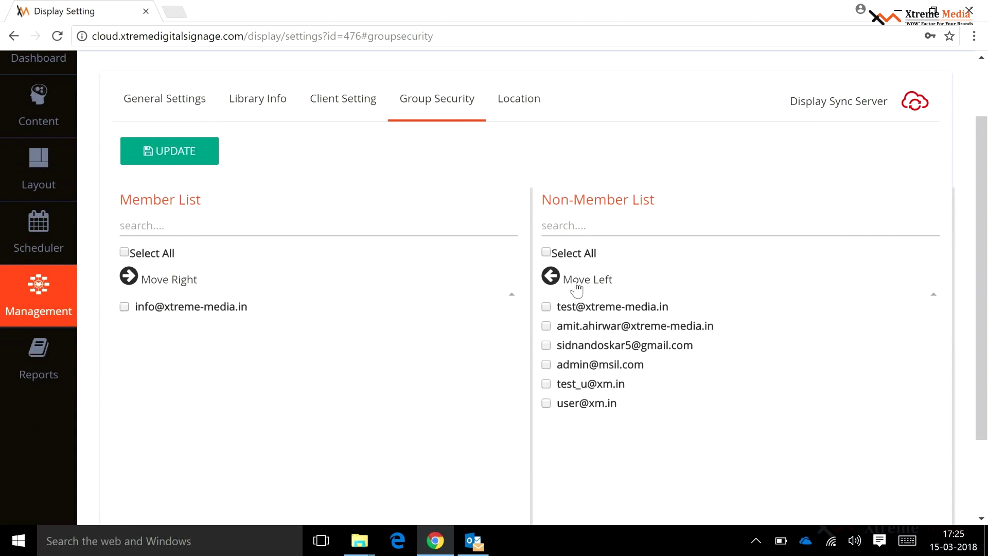
{"action": "left_click_drag", "start_coordinate": [540, 200], "coordinate": [669, 203]}
{"action": "left_click_drag", "start_coordinate": [209, 203], "coordinate": [111, 203]}
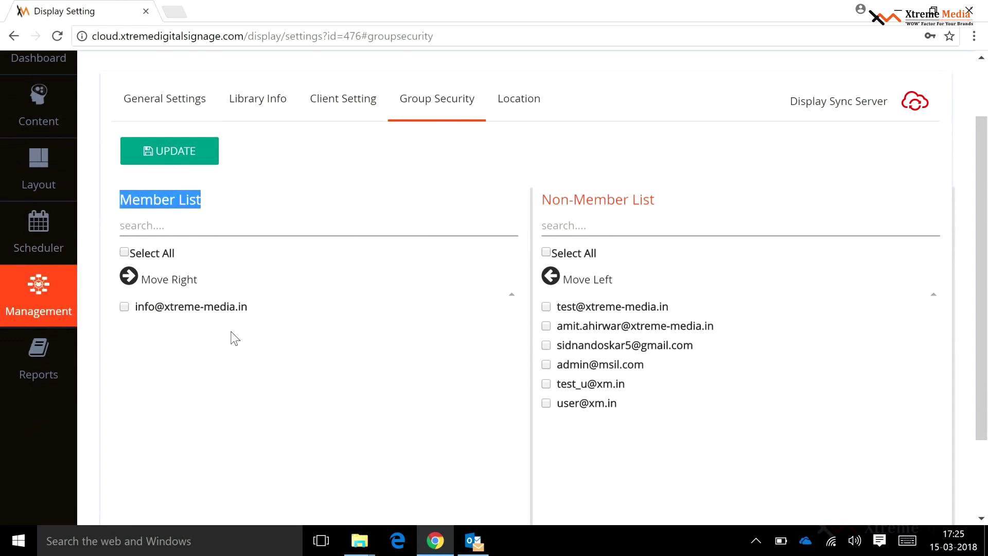
Step: Go to the Display Groups page and load the test group's details
{"action": "mouse_move", "coordinate": [57, 299]}
{"action": "left_click", "coordinate": [148, 372]}
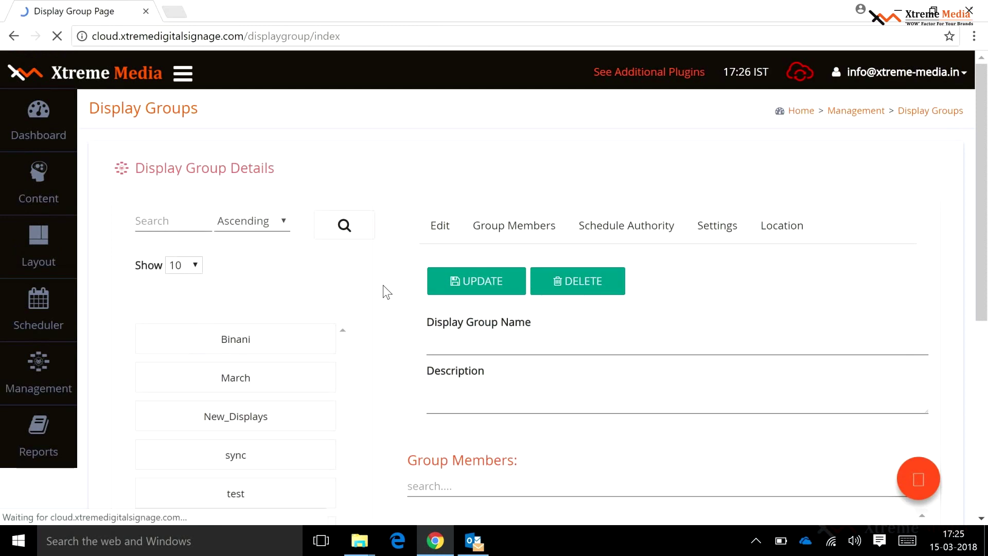
{"action": "scroll", "coordinate": [383, 282], "scroll_direction": "down", "scroll_amount": 1}
{"action": "scroll", "coordinate": [383, 283], "scroll_direction": "down", "scroll_amount": 1}
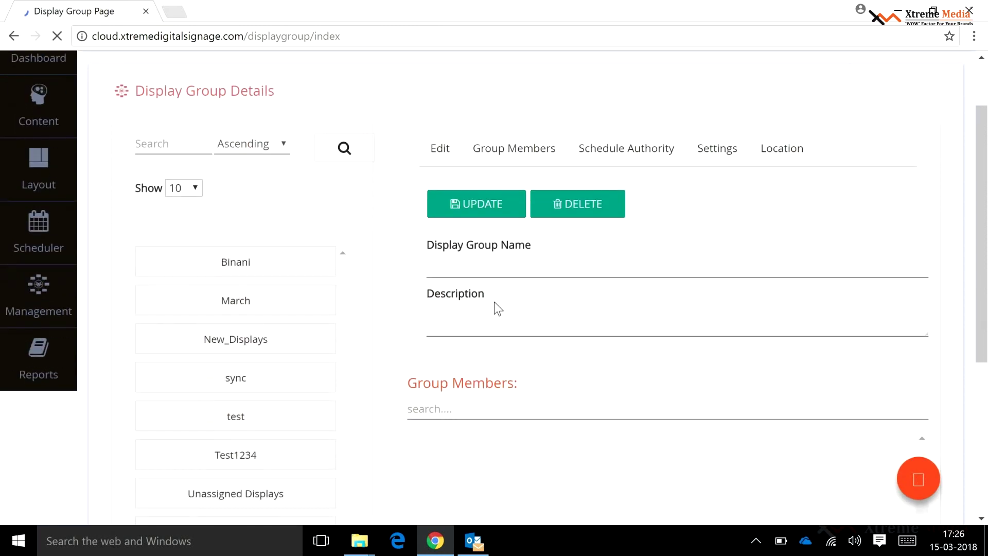
{"action": "left_click", "coordinate": [236, 430]}
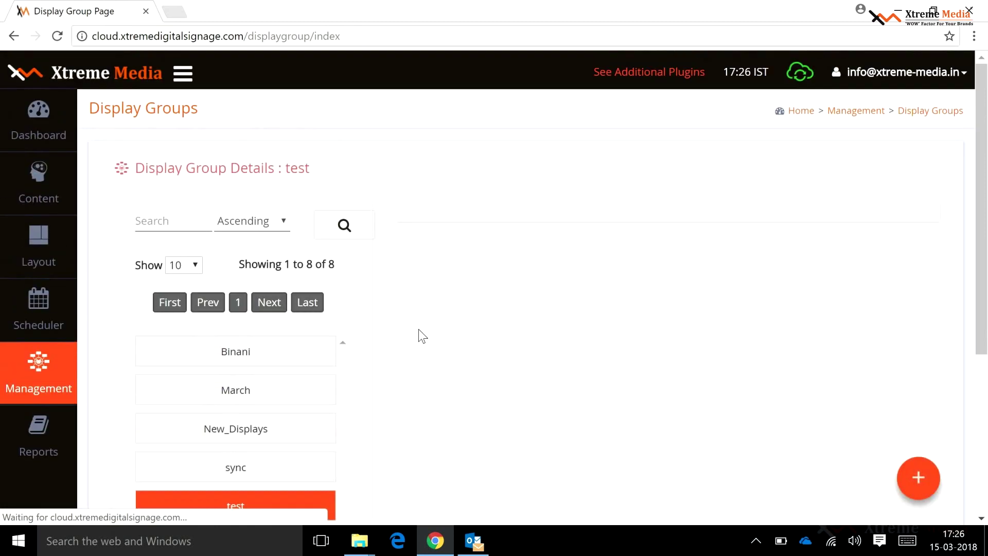
Step: Focus the group search box, then open the Add Display Group page
{"action": "scroll", "coordinate": [622, 427], "scroll_direction": "down", "scroll_amount": 2}
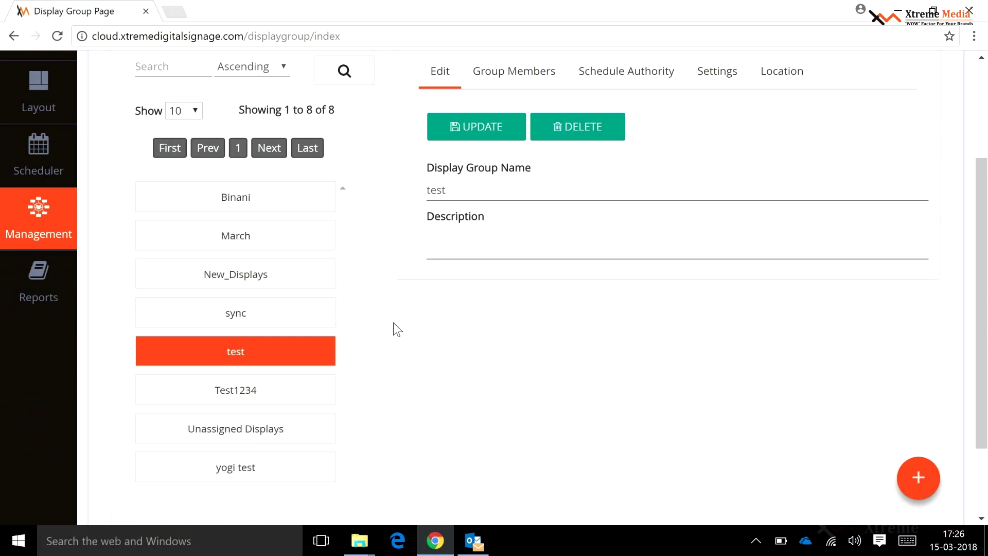
{"action": "scroll", "coordinate": [394, 322], "scroll_direction": "up", "scroll_amount": 3}
{"action": "left_click", "coordinate": [163, 220]}
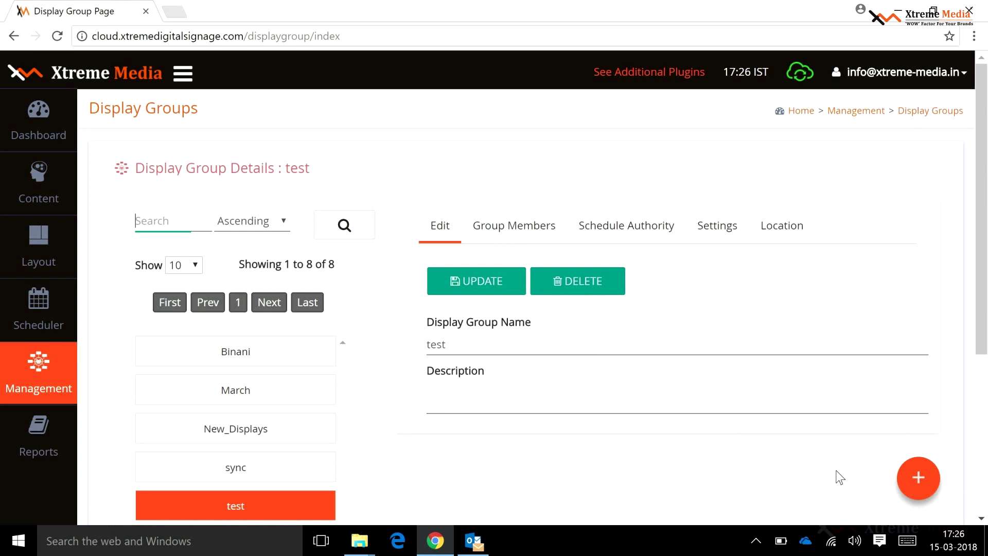
{"action": "left_click", "coordinate": [918, 479]}
{"action": "scroll", "coordinate": [708, 452], "scroll_direction": "down", "scroll_amount": 3}
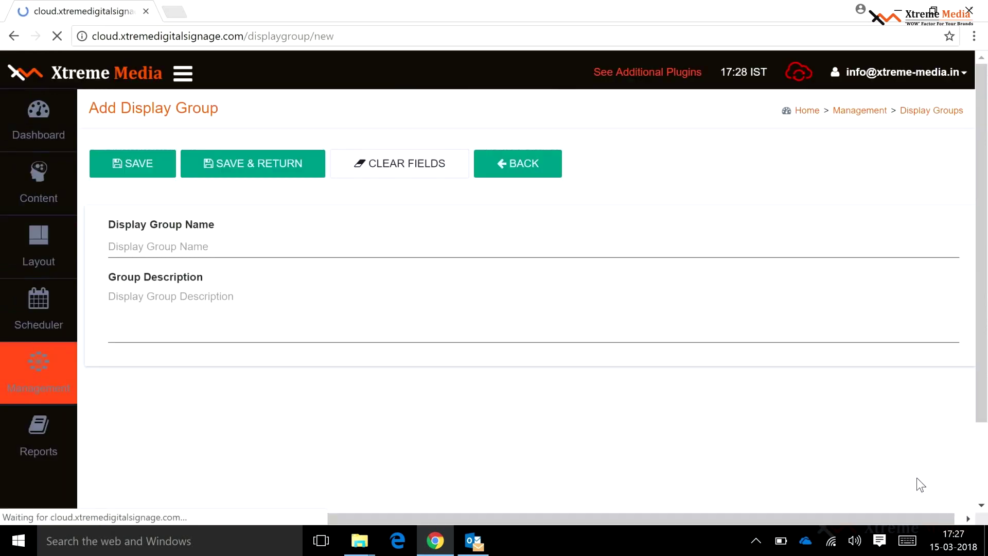
{"action": "left_click", "coordinate": [175, 248]}
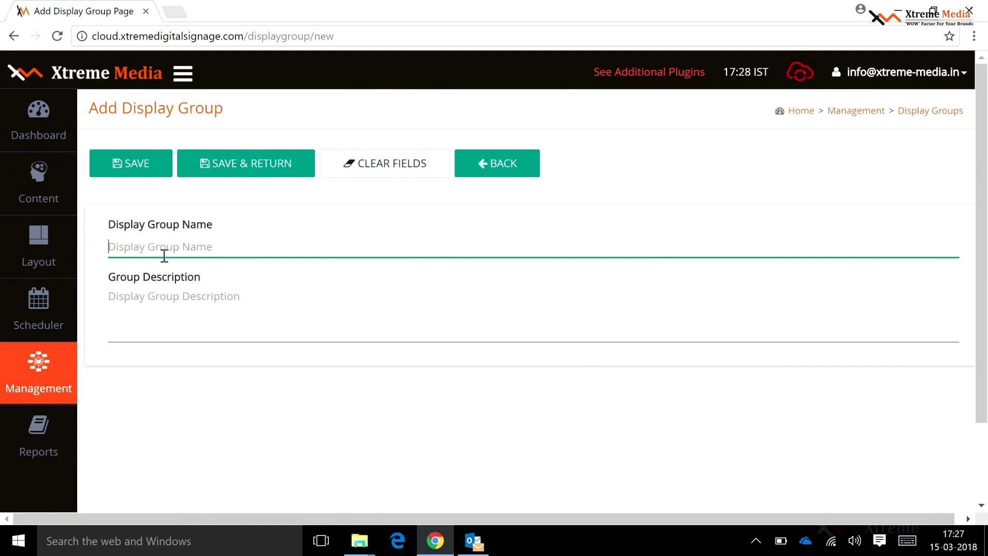
{"action": "left_click_drag", "start_coordinate": [112, 228], "coordinate": [230, 245]}
{"action": "triple_click", "coordinate": [143, 275]}
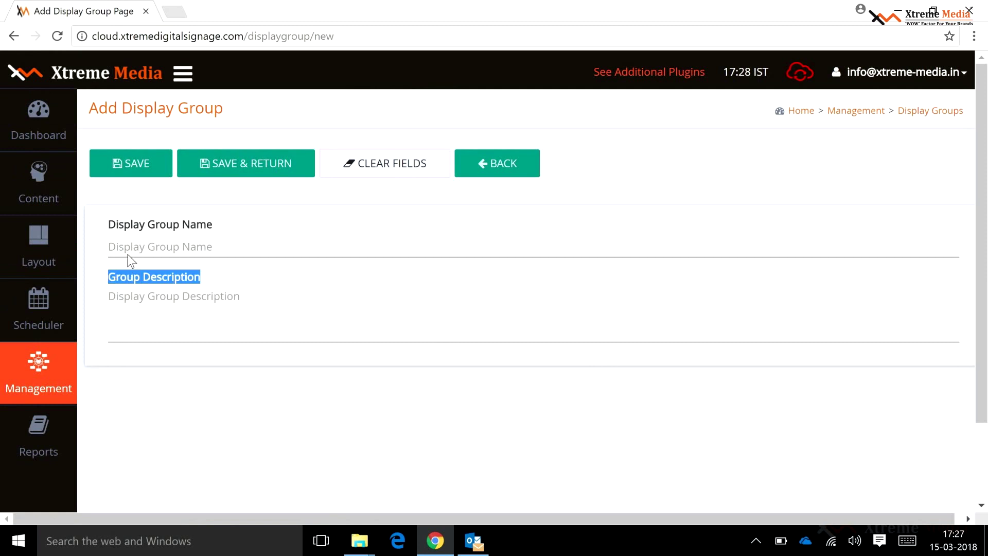
{"action": "left_click", "coordinate": [136, 168]}
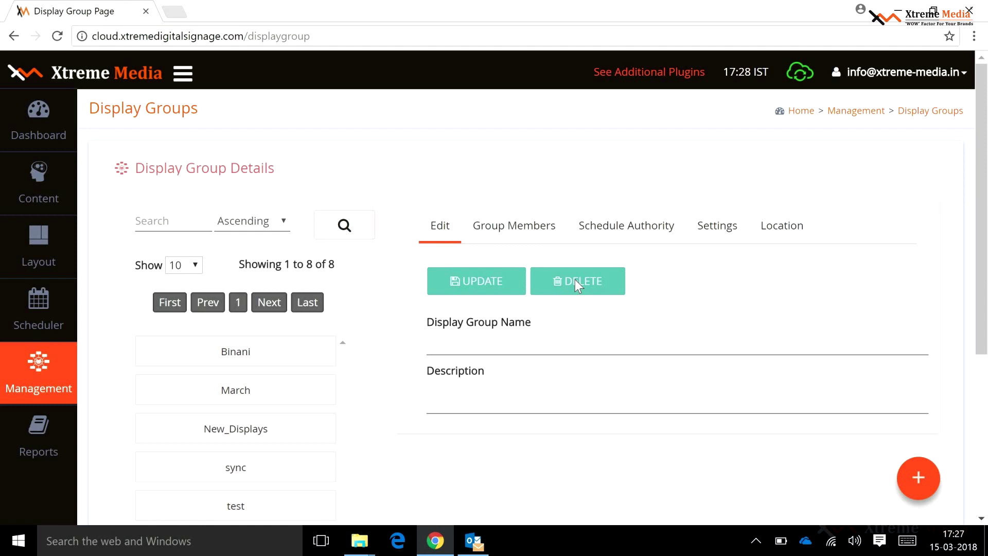
{"action": "left_click", "coordinate": [624, 229]}
Step: Show the test group's member and non-member displays and add content_test as a member
{"action": "scroll", "coordinate": [625, 330], "scroll_direction": "down", "scroll_amount": 2}
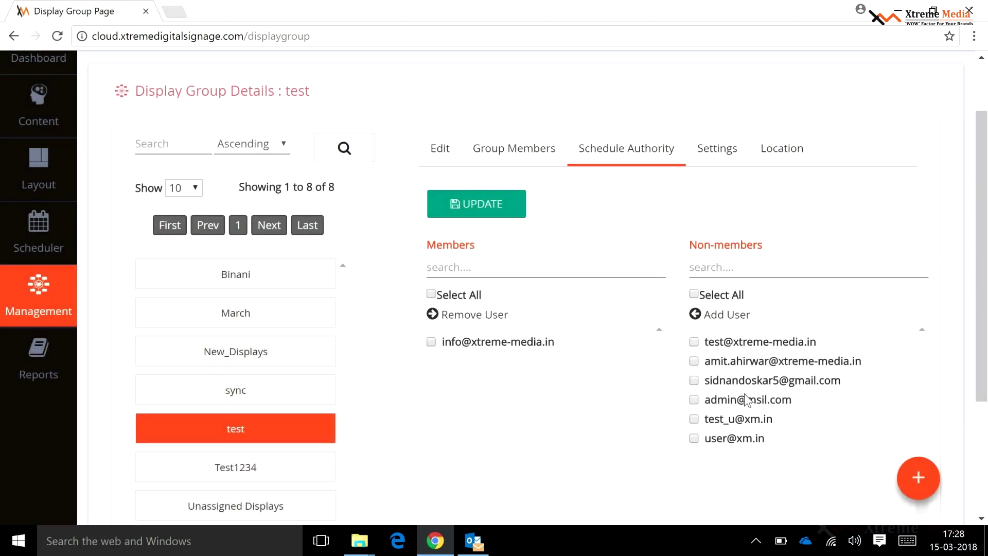
{"action": "left_click", "coordinate": [503, 155]}
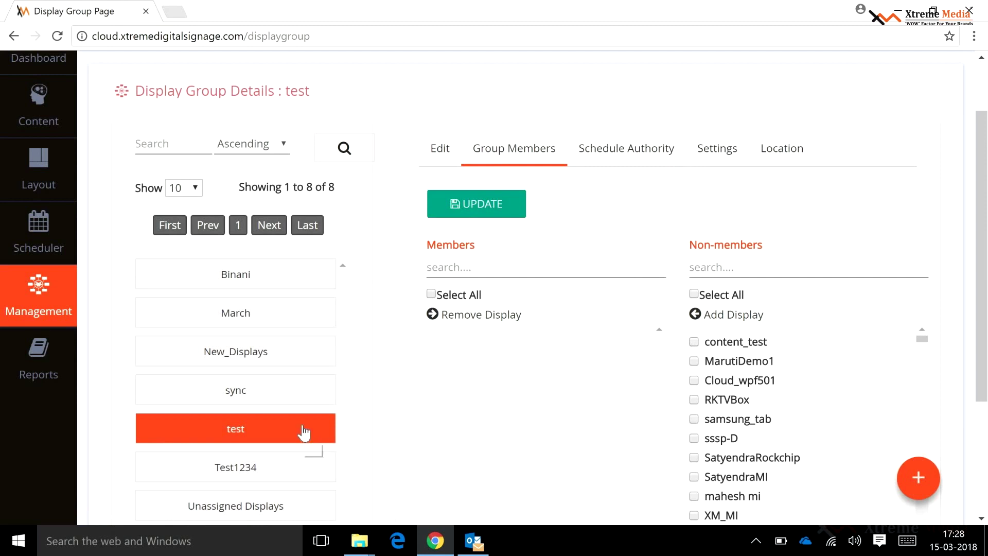
{"action": "left_click", "coordinate": [695, 343]}
Step: Add content_test to the test group's member displays and confirm the update
{"action": "left_click", "coordinate": [695, 315]}
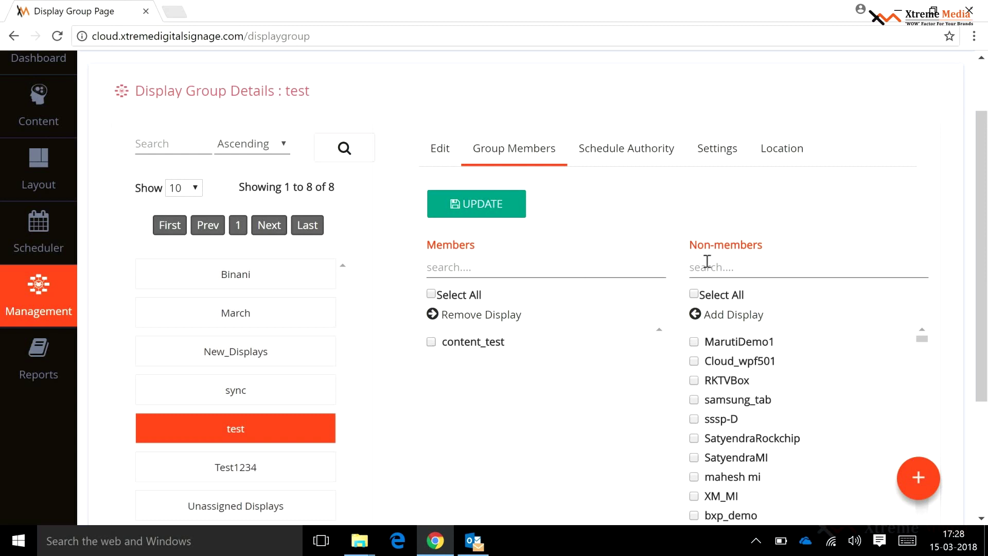
{"action": "scroll", "coordinate": [581, 348], "scroll_direction": "up", "scroll_amount": 2}
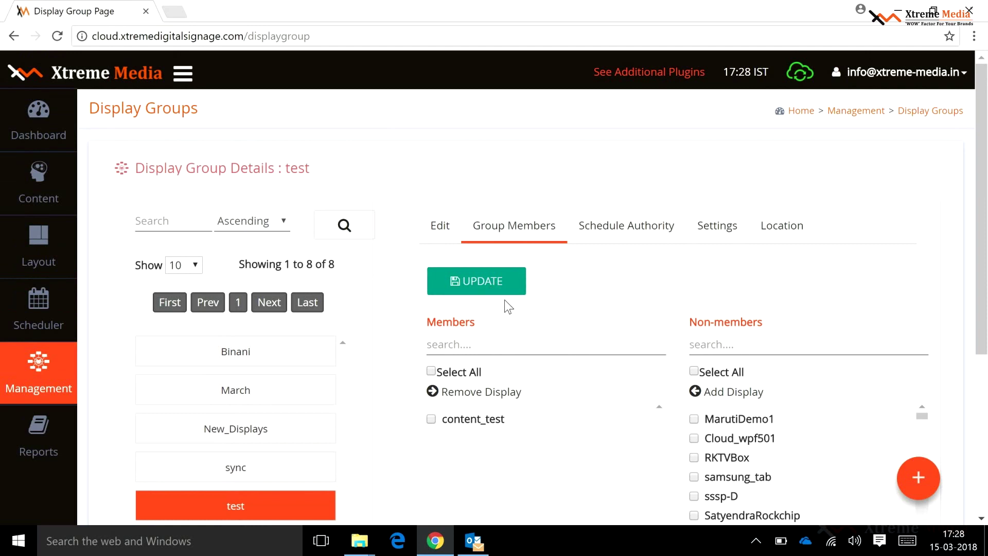
{"action": "left_click", "coordinate": [493, 291]}
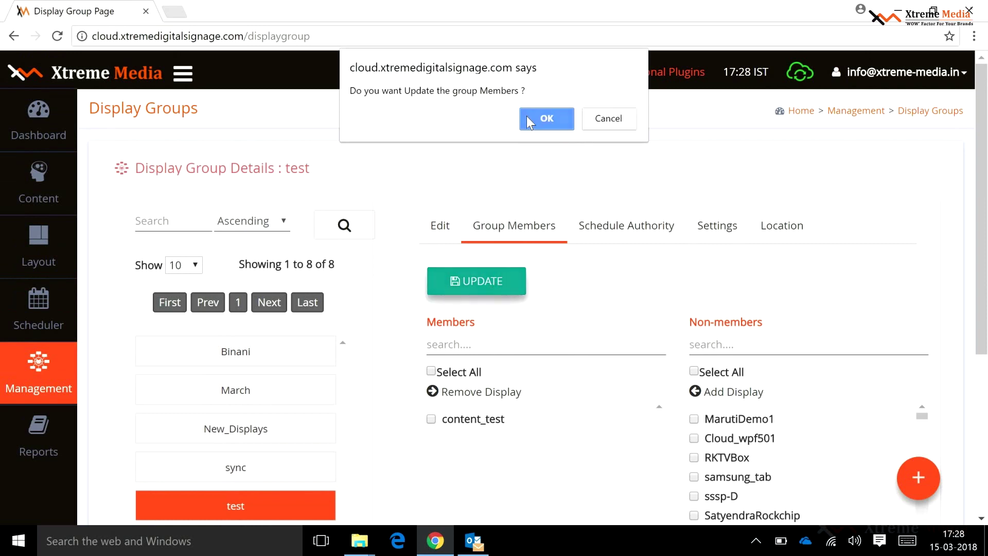
{"action": "left_click", "coordinate": [527, 116]}
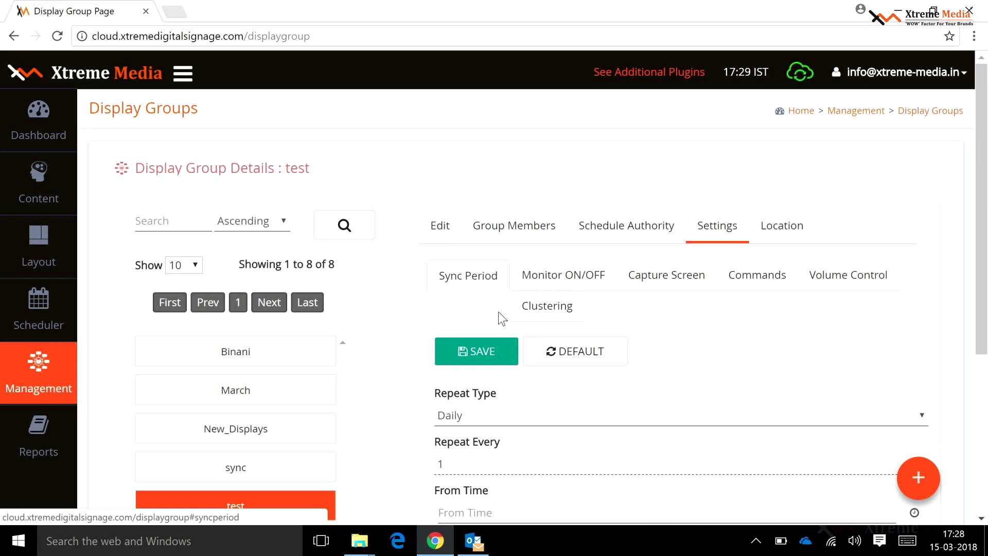
Step: Review the test group's monitor on/off times
{"action": "scroll", "coordinate": [504, 324], "scroll_direction": "down", "scroll_amount": 1}
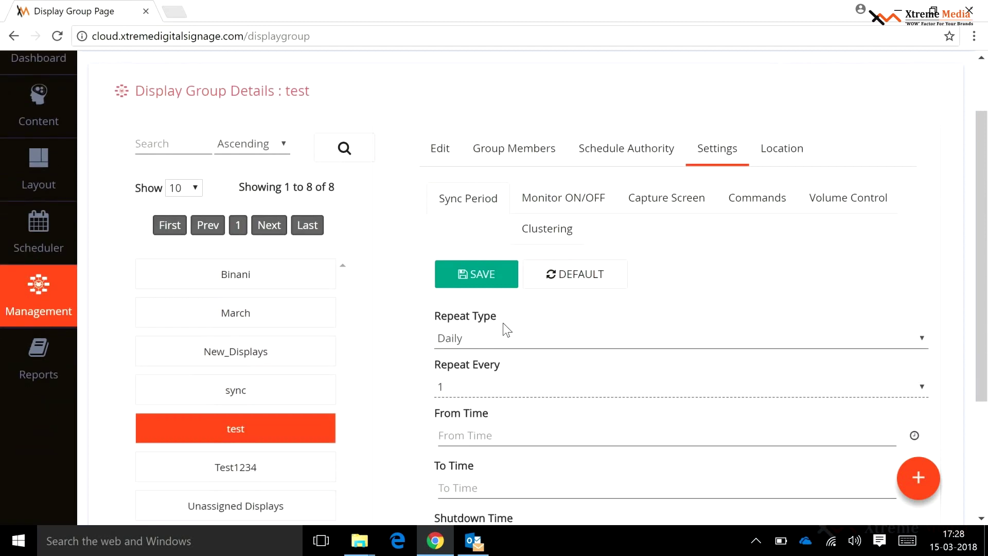
{"action": "scroll", "coordinate": [503, 401], "scroll_direction": "down", "scroll_amount": 2}
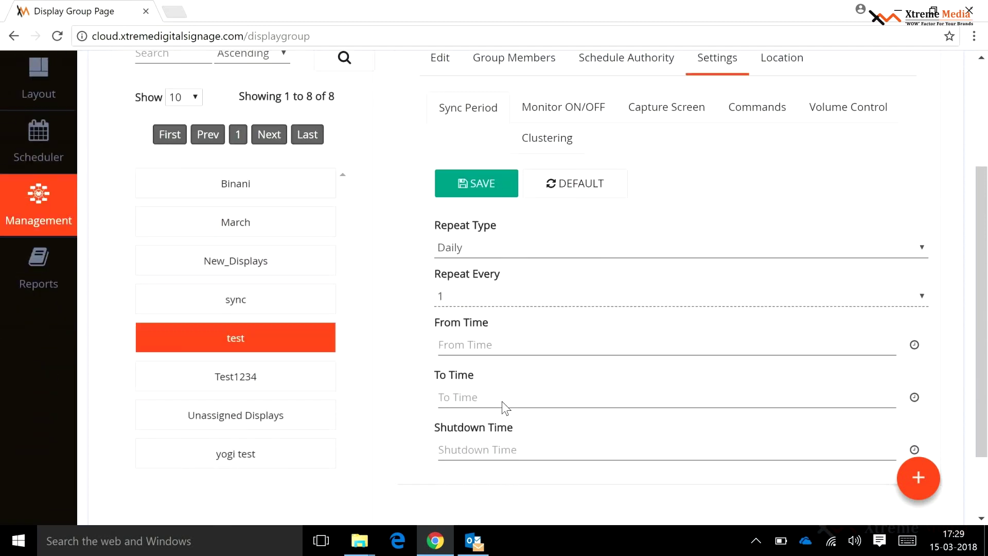
{"action": "scroll", "coordinate": [502, 401], "scroll_direction": "up", "scroll_amount": 1}
{"action": "left_click", "coordinate": [563, 126]}
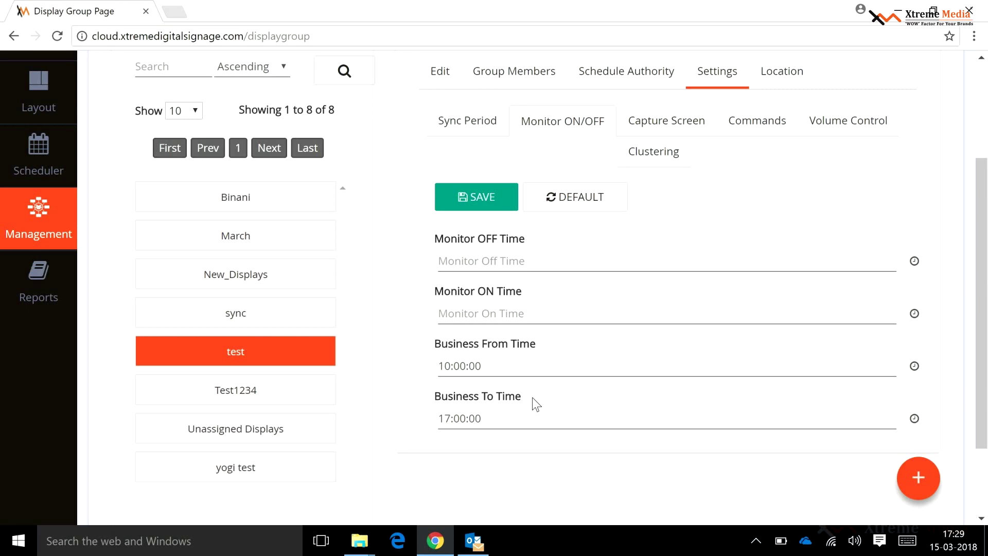
Step: Check the group's screen capture settings and send it the Shutdown command
{"action": "left_click", "coordinate": [671, 128]}
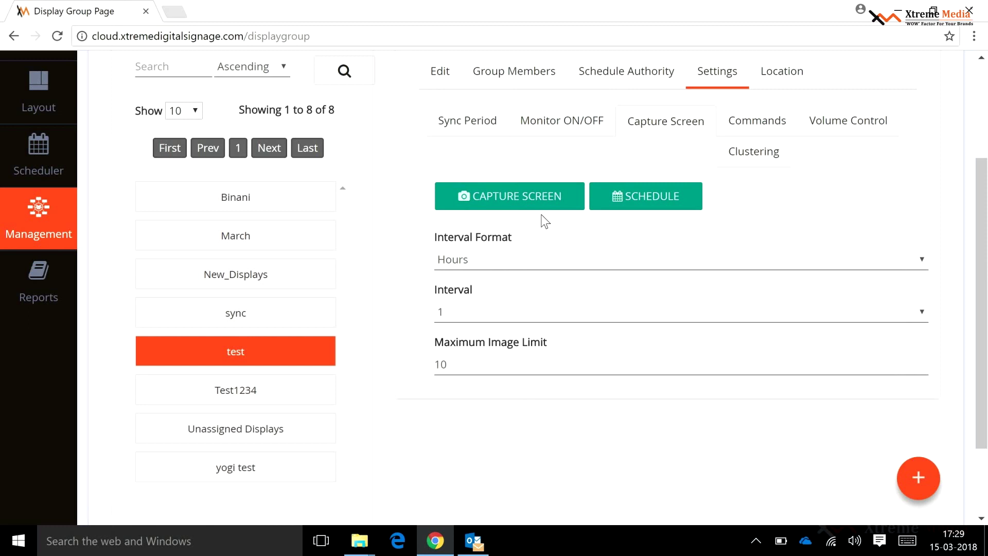
{"action": "left_click", "coordinate": [758, 133]}
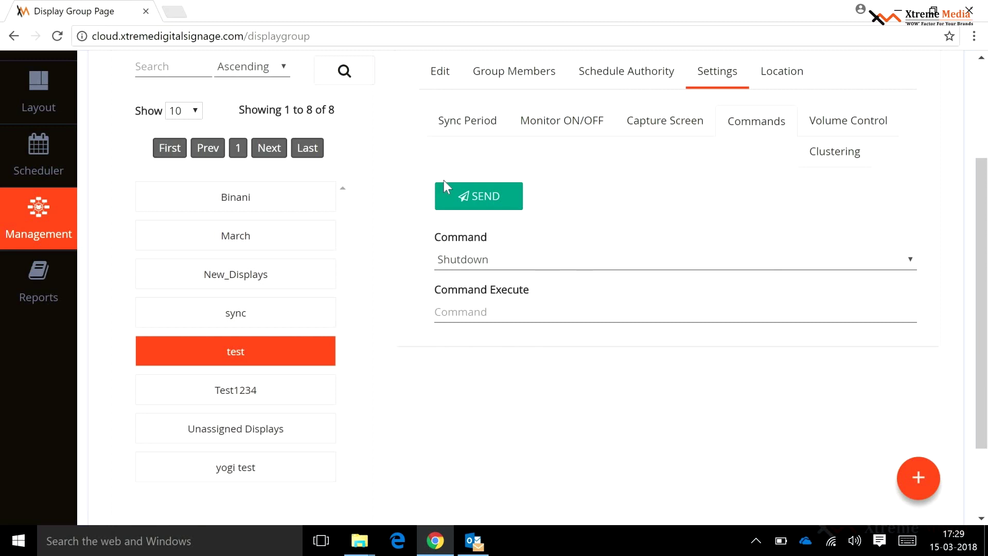
{"action": "left_click", "coordinate": [503, 204]}
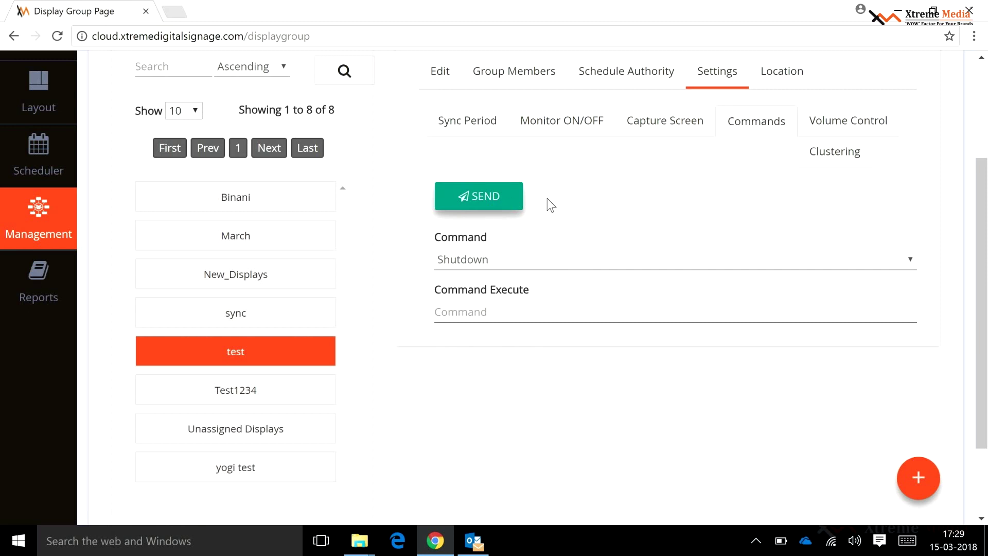
Step: View the test group's location address fields
{"action": "left_click", "coordinate": [783, 78]}
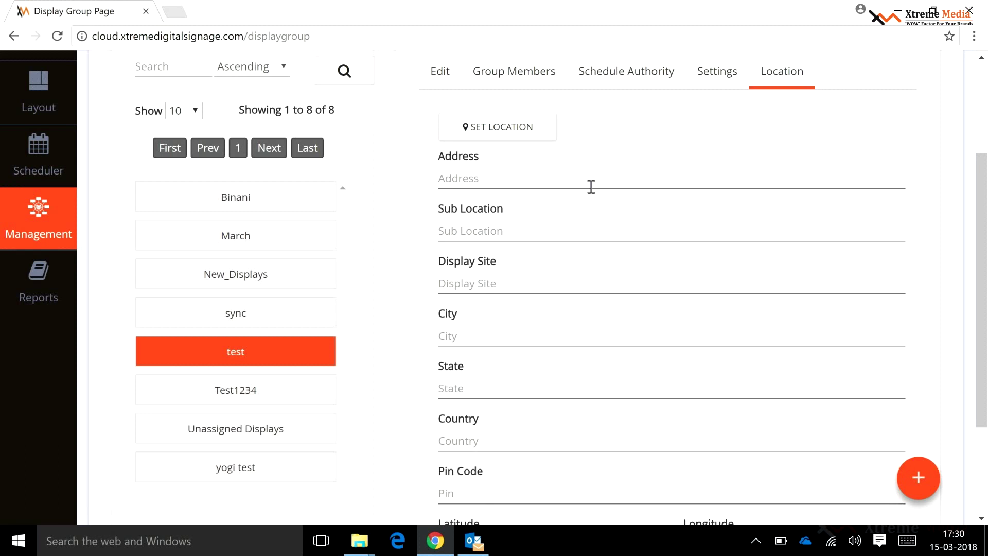
{"action": "scroll", "coordinate": [565, 251], "scroll_direction": "down", "scroll_amount": 3}
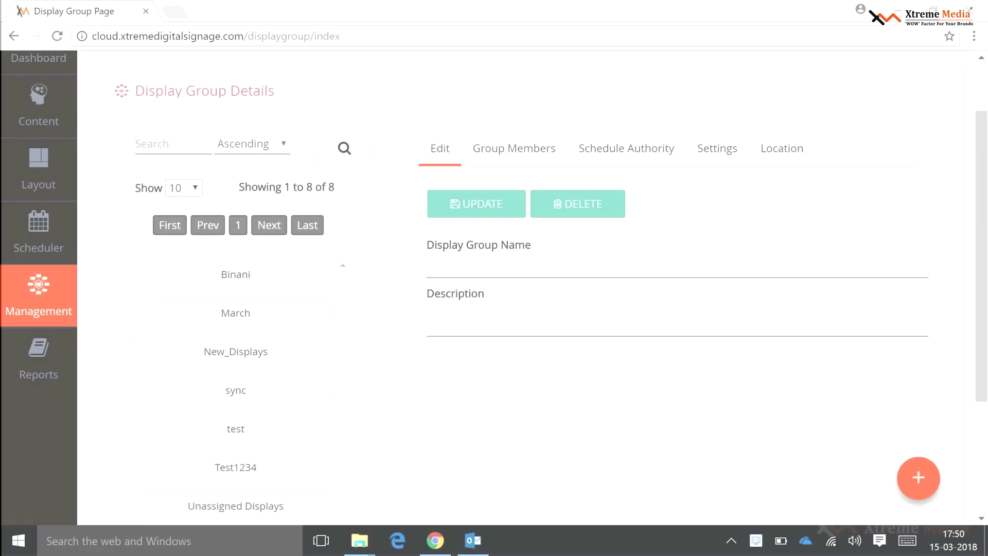
{"action": "mouse_move", "coordinate": [2, 319]}
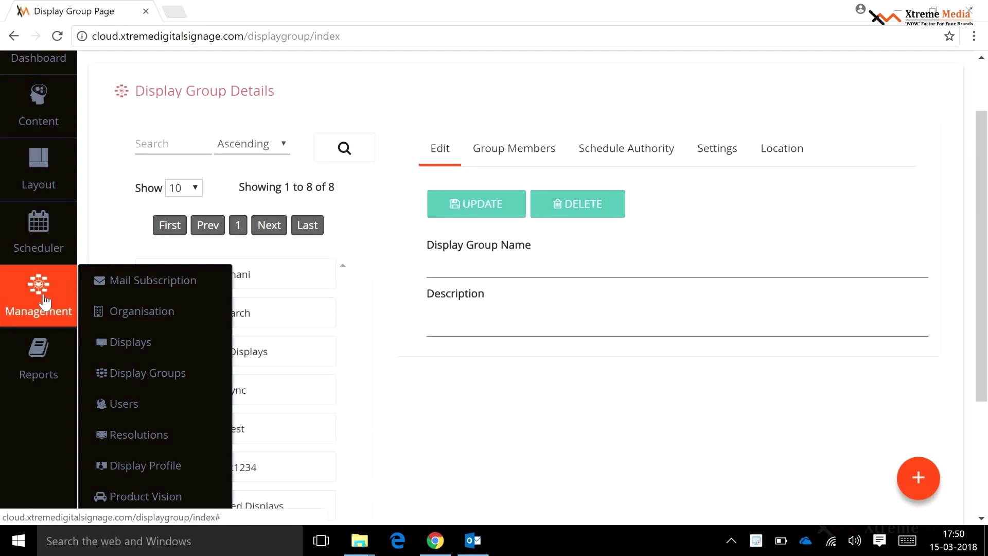
Step: Open Management > Users and run a search on the User Name filter
{"action": "left_click", "coordinate": [141, 404]}
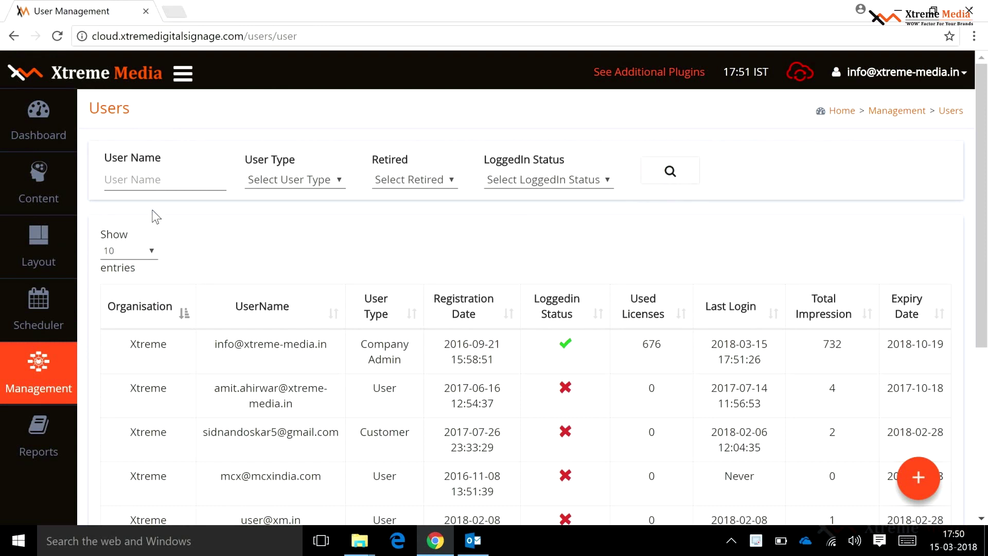
{"action": "left_click", "coordinate": [219, 181]}
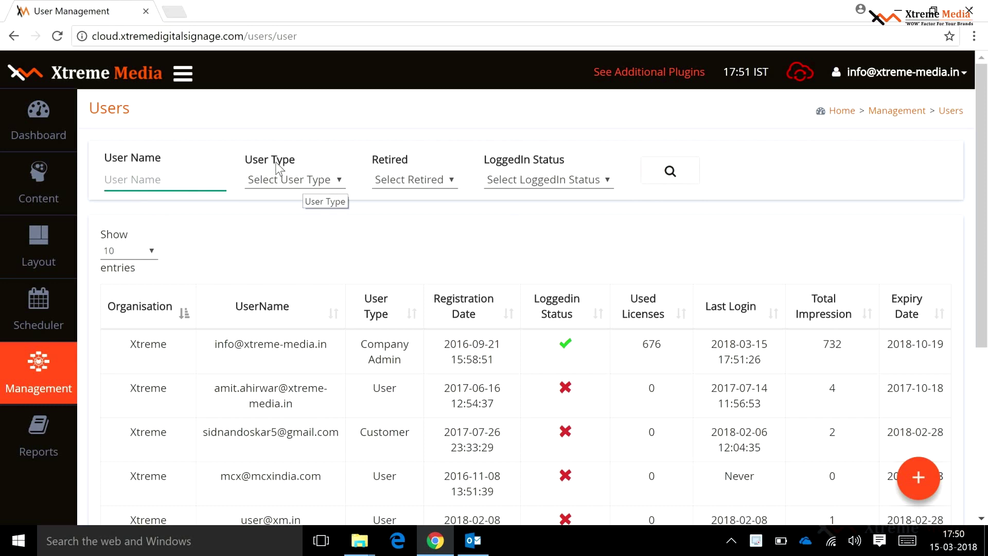
{"action": "left_click", "coordinate": [668, 172]}
{"action": "scroll", "coordinate": [319, 343], "scroll_direction": "down", "scroll_amount": 2}
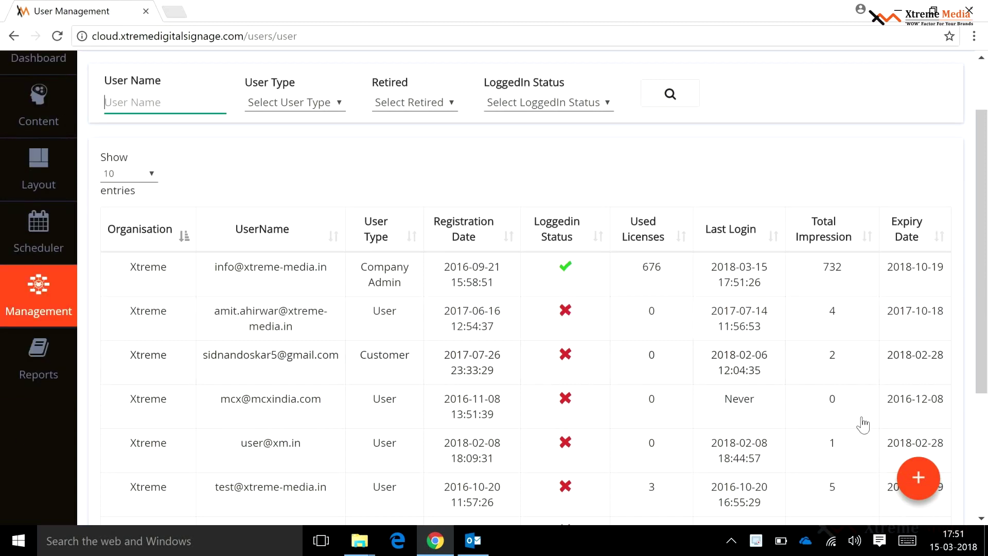
Step: Preview the empty new-user profile form, then open the first user's profile
{"action": "left_click", "coordinate": [919, 484]}
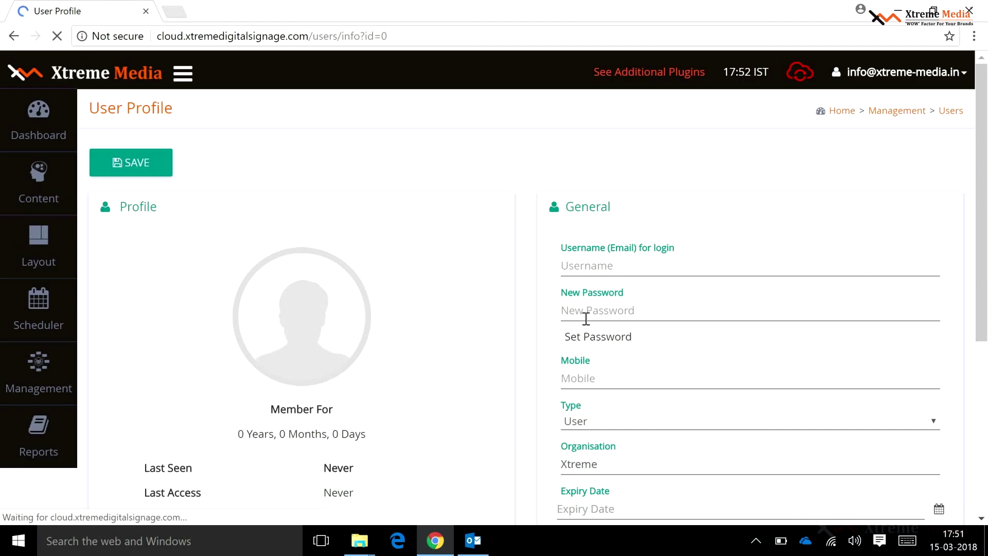
{"action": "scroll", "coordinate": [668, 170], "scroll_direction": "down", "scroll_amount": 3}
{"action": "scroll", "coordinate": [690, 340], "scroll_direction": "down", "scroll_amount": 3}
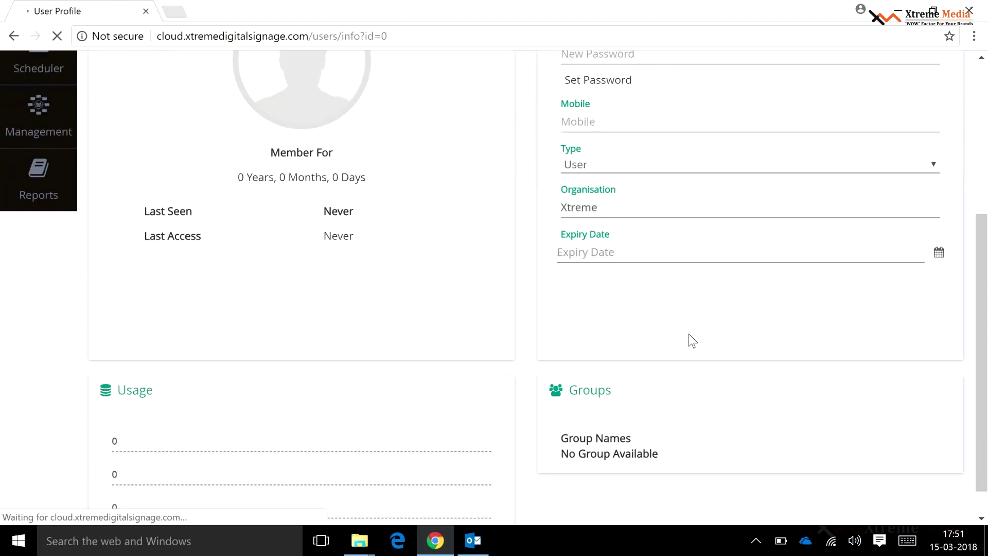
{"action": "scroll", "coordinate": [690, 338], "scroll_direction": "up", "scroll_amount": 6}
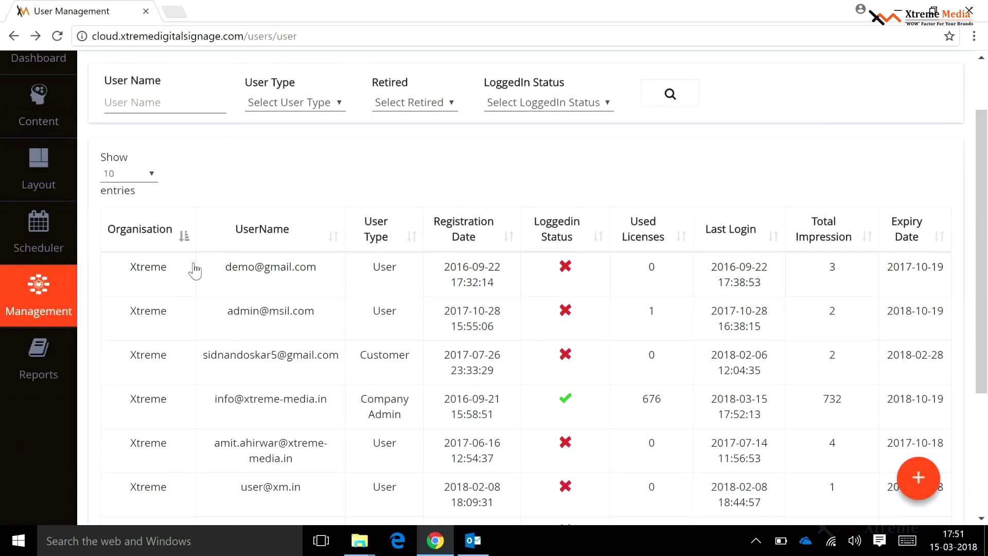
{"action": "left_click", "coordinate": [326, 283]}
Step: Review the user's Menu, Module, Buttons and Layout Permissions tabs; layout approval is None
{"action": "left_click", "coordinate": [175, 165]}
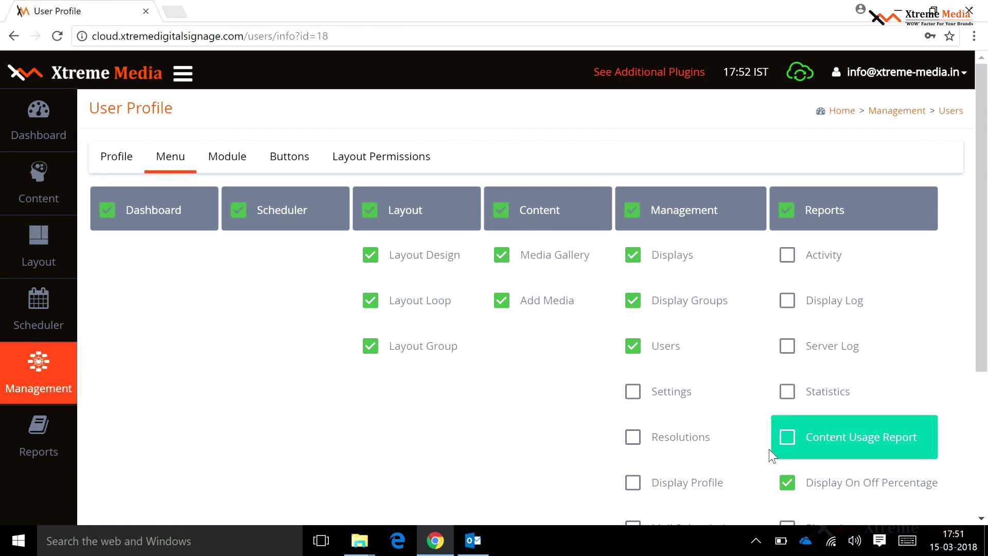
{"action": "left_click", "coordinate": [230, 158]}
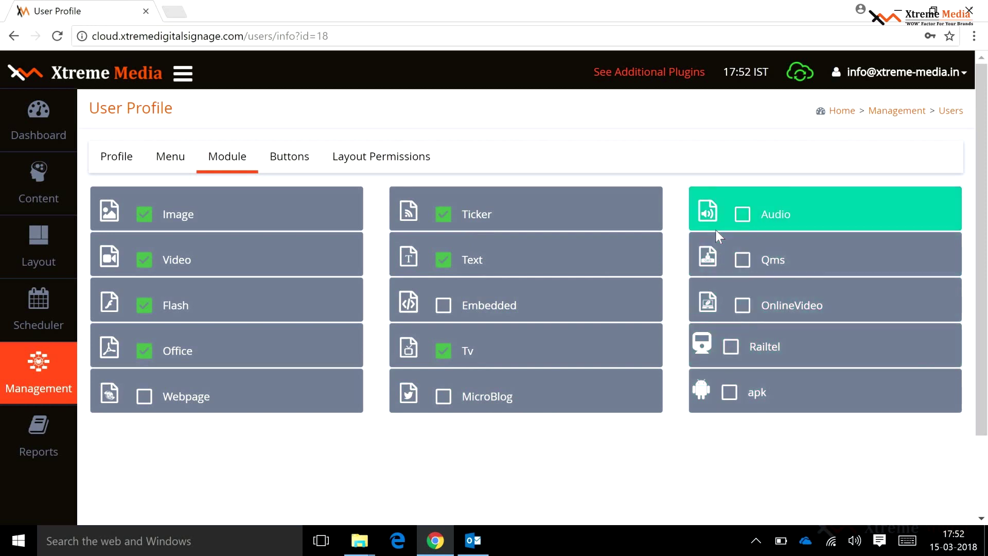
{"action": "left_click", "coordinate": [291, 157]}
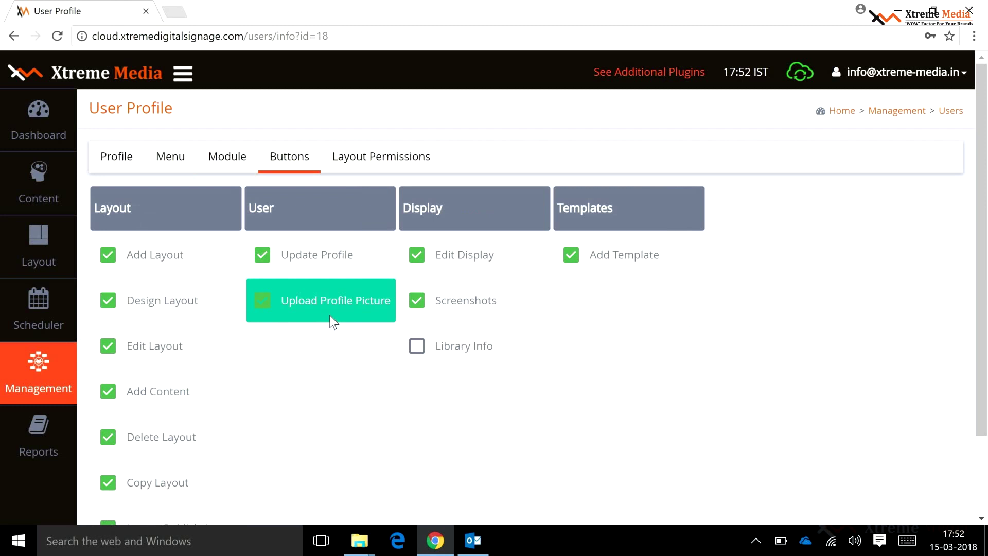
{"action": "left_click", "coordinate": [404, 161]}
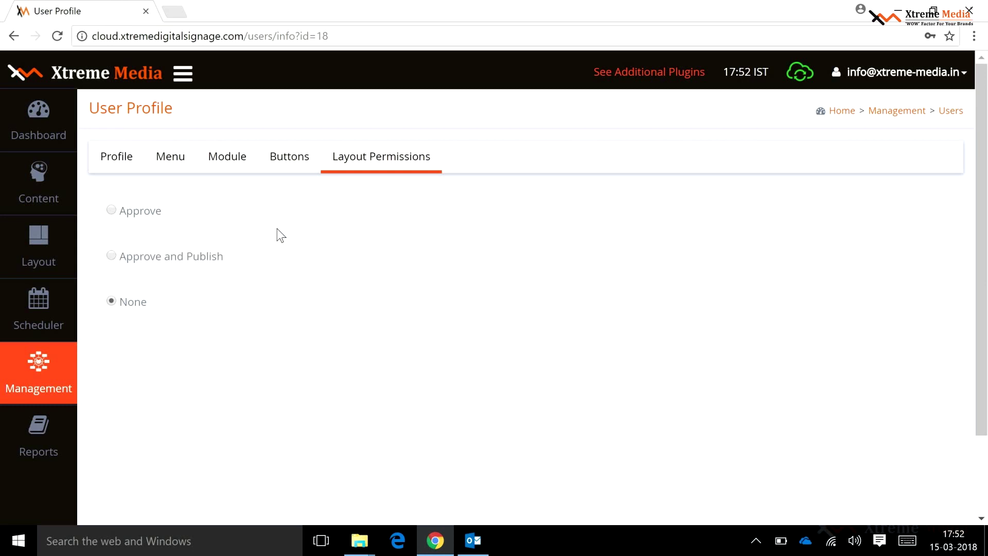
{"action": "mouse_move", "coordinate": [42, 375]}
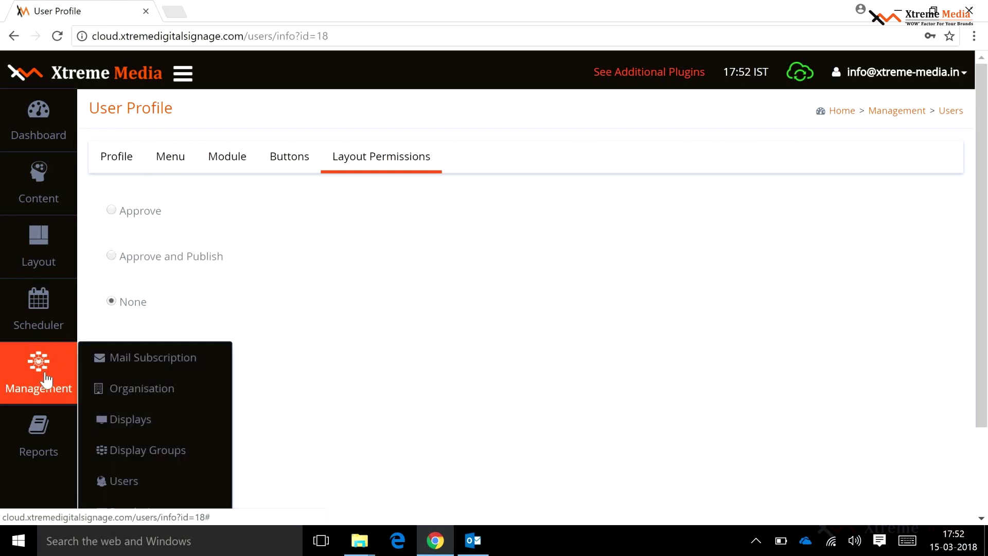
{"action": "scroll", "coordinate": [47, 379], "scroll_direction": "down", "scroll_amount": 2}
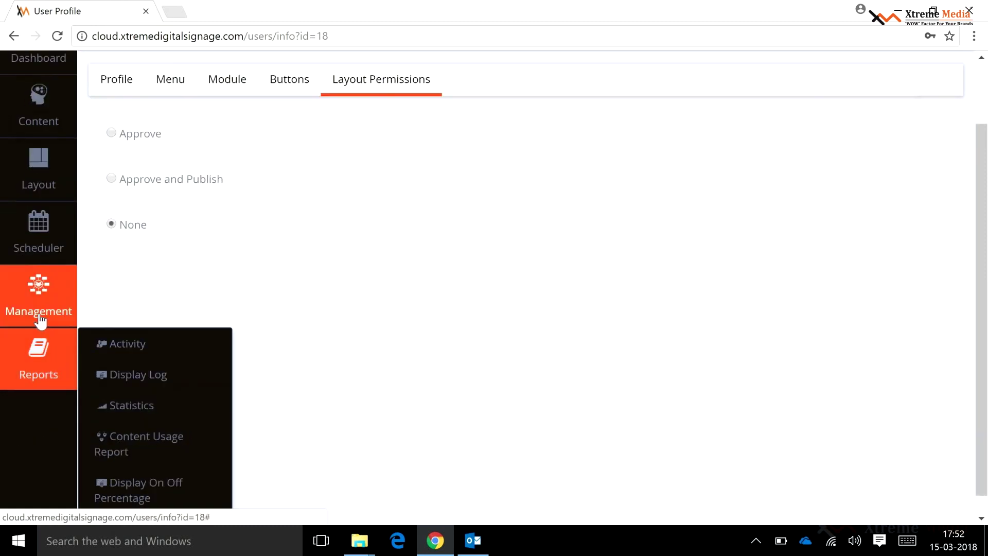
Step: Open Resolutions and scroll the 19 templates, e.g. Full Screen 16:9 at 800×450
{"action": "left_click", "coordinate": [140, 435]}
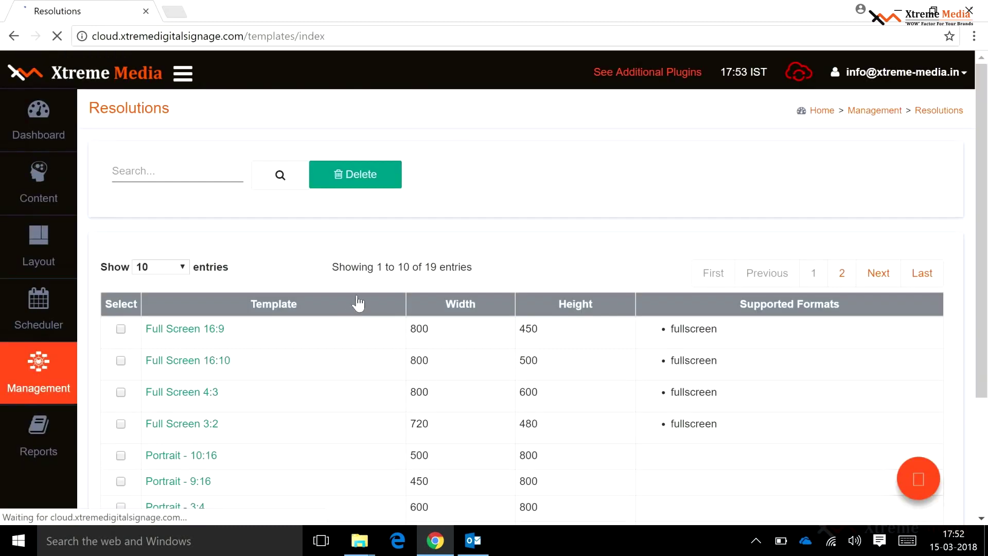
{"action": "scroll", "coordinate": [357, 295], "scroll_direction": "down", "scroll_amount": 3}
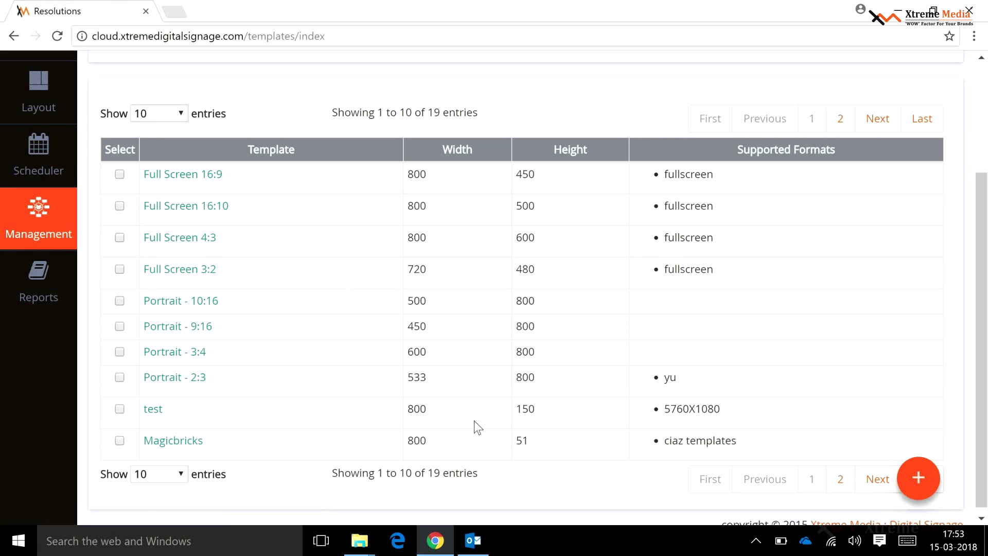
{"action": "mouse_move", "coordinate": [49, 229]}
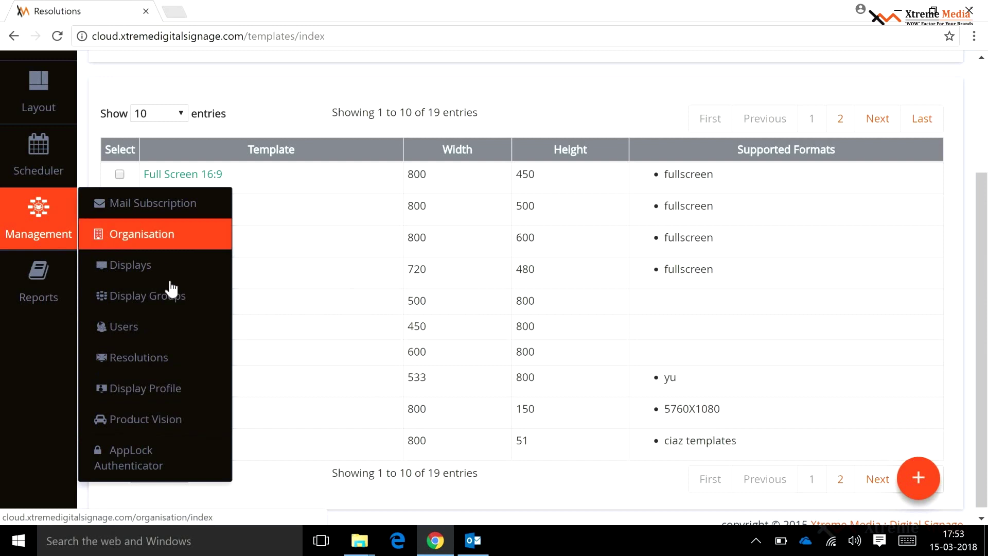
Step: Open Display Profile and scroll its 14 profiles, such as ABC and EnjoyTV
{"action": "left_click", "coordinate": [153, 388]}
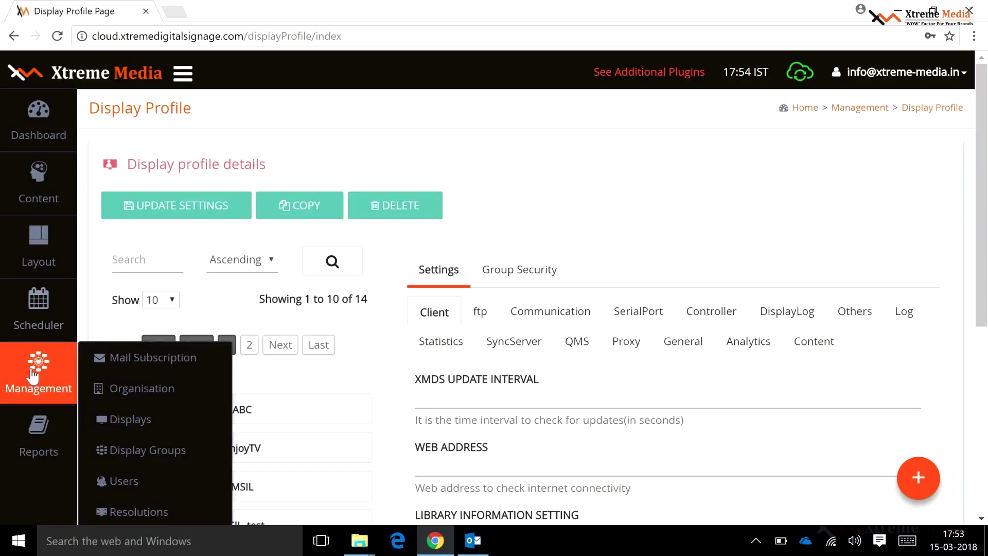
{"action": "scroll", "coordinate": [587, 325], "scroll_direction": "down", "scroll_amount": 1}
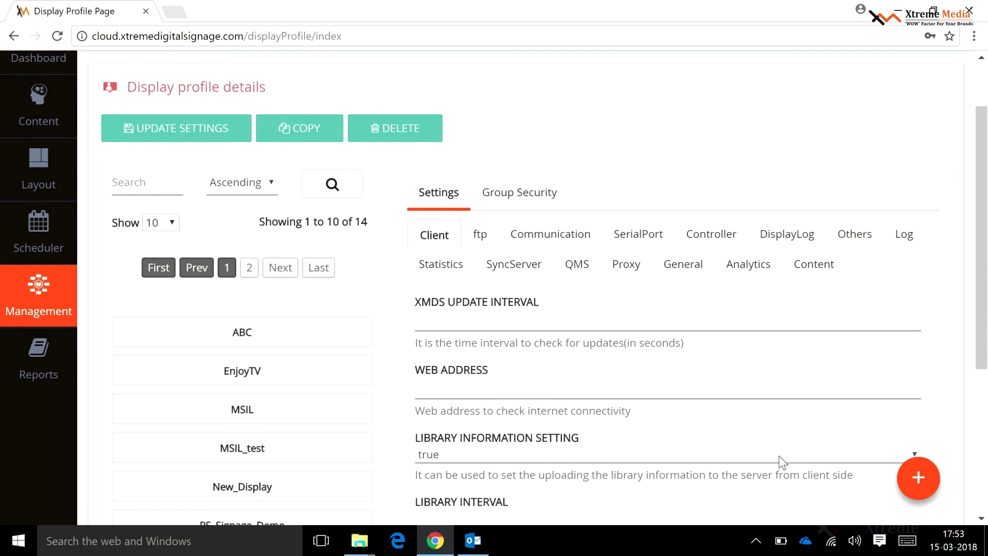
Step: Add the display profile 'abcd' through the Add Profile dialog
{"action": "left_click", "coordinate": [919, 482]}
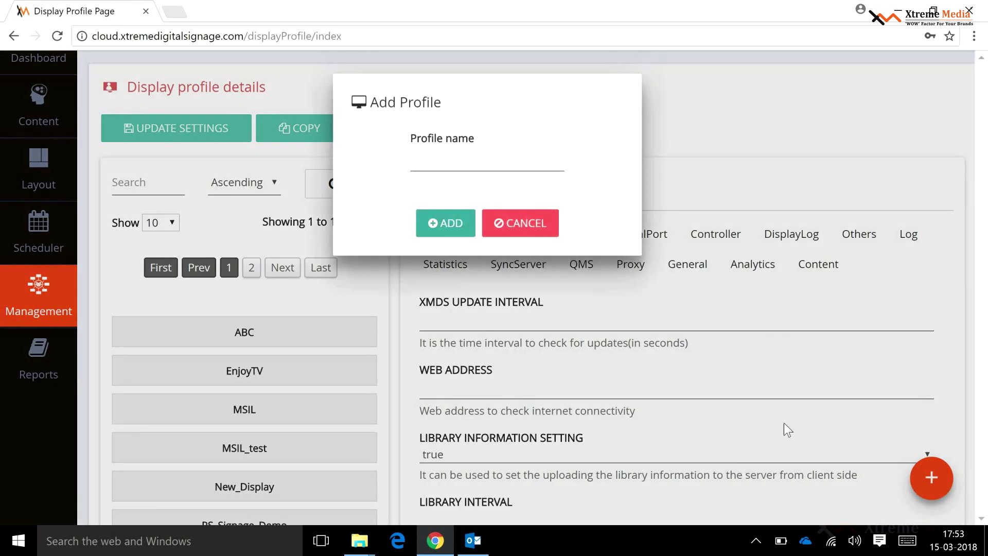
{"action": "left_click", "coordinate": [438, 166]}
{"action": "type", "text": "abc"}
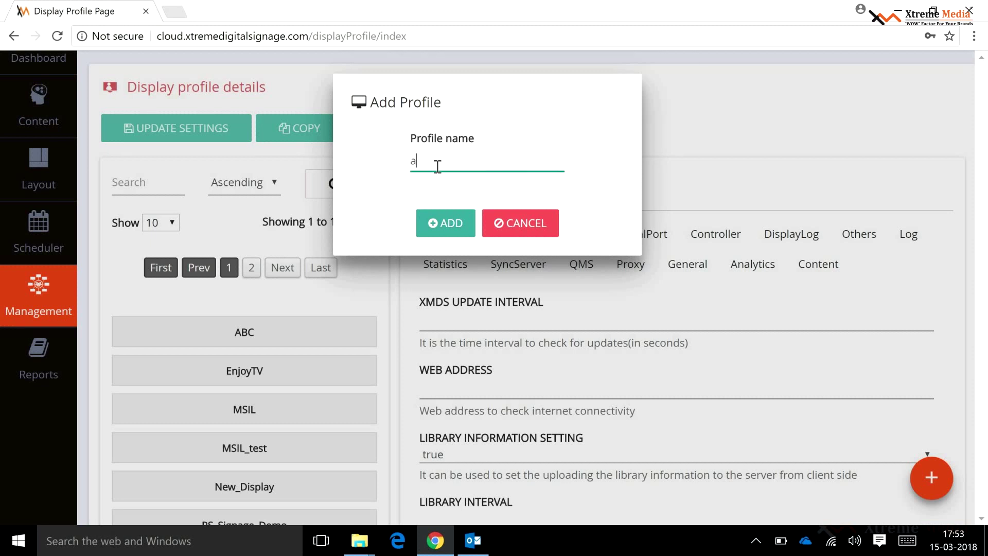
{"action": "left_click", "coordinate": [448, 223]}
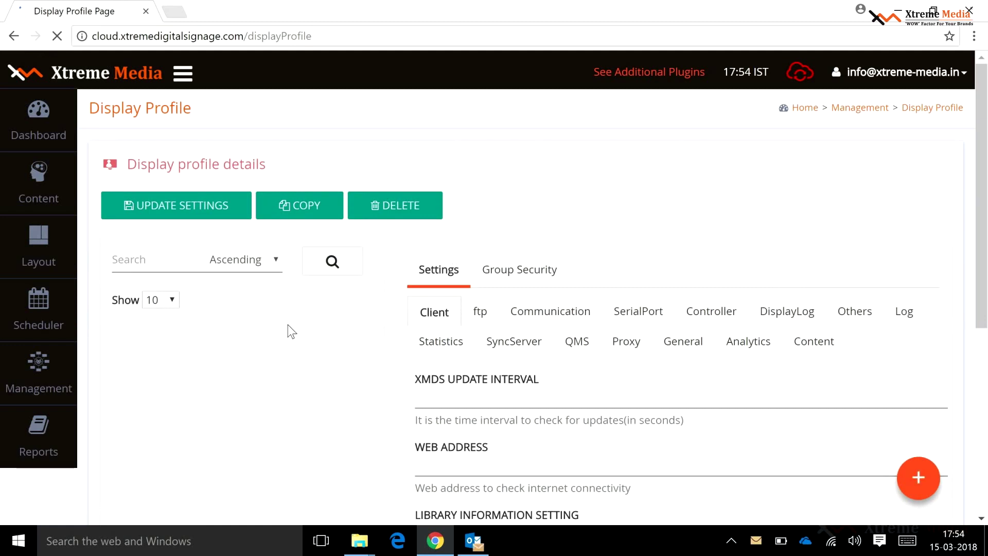
{"action": "scroll", "coordinate": [289, 329], "scroll_direction": "down", "scroll_amount": 1}
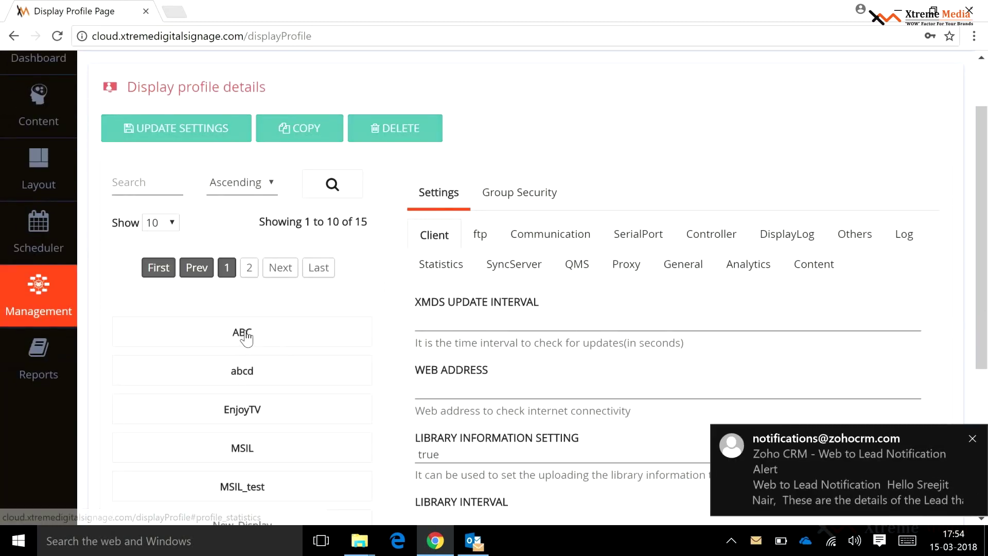
{"action": "left_click", "coordinate": [252, 334]}
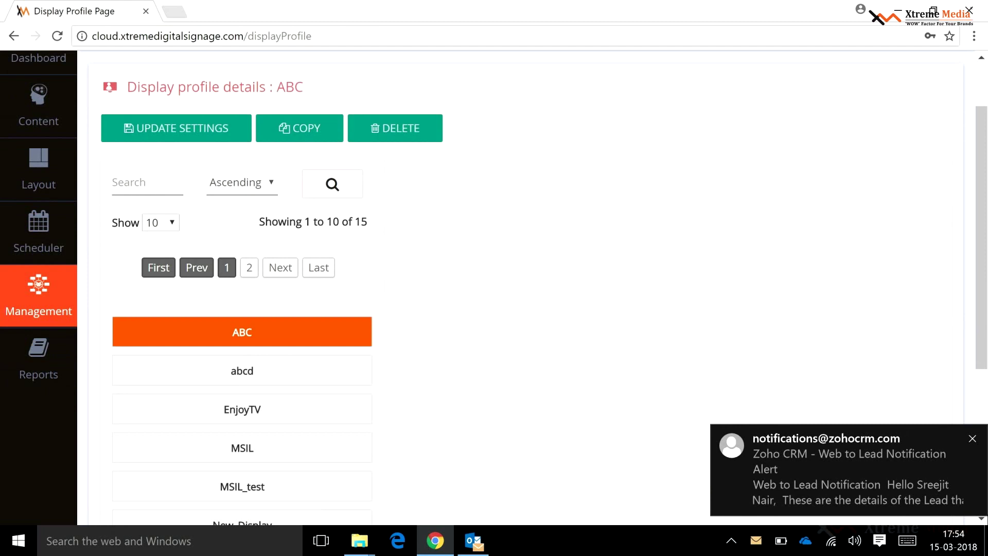
{"action": "left_click", "coordinate": [972, 439]}
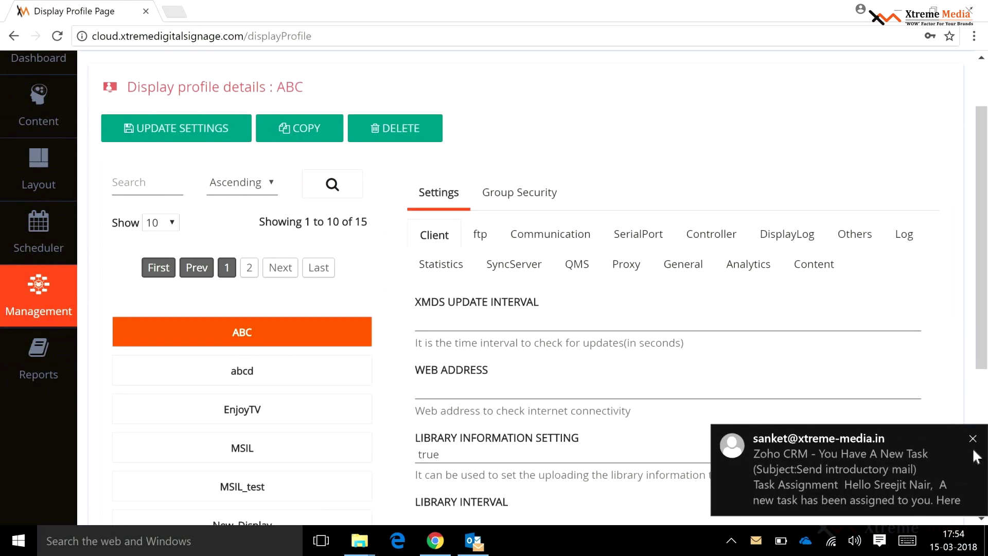
{"action": "left_click", "coordinate": [972, 439]}
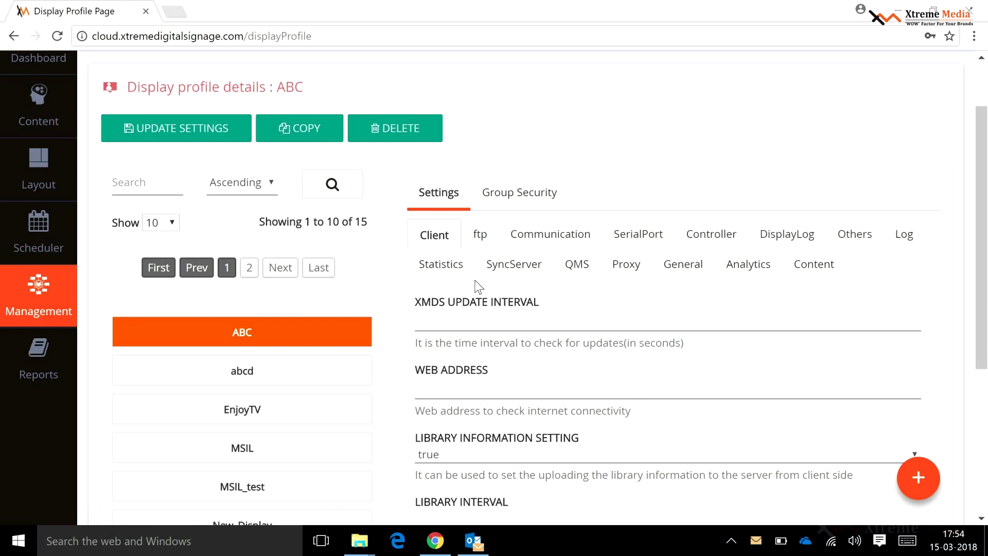
{"action": "scroll", "coordinate": [479, 287], "scroll_direction": "down", "scroll_amount": 2}
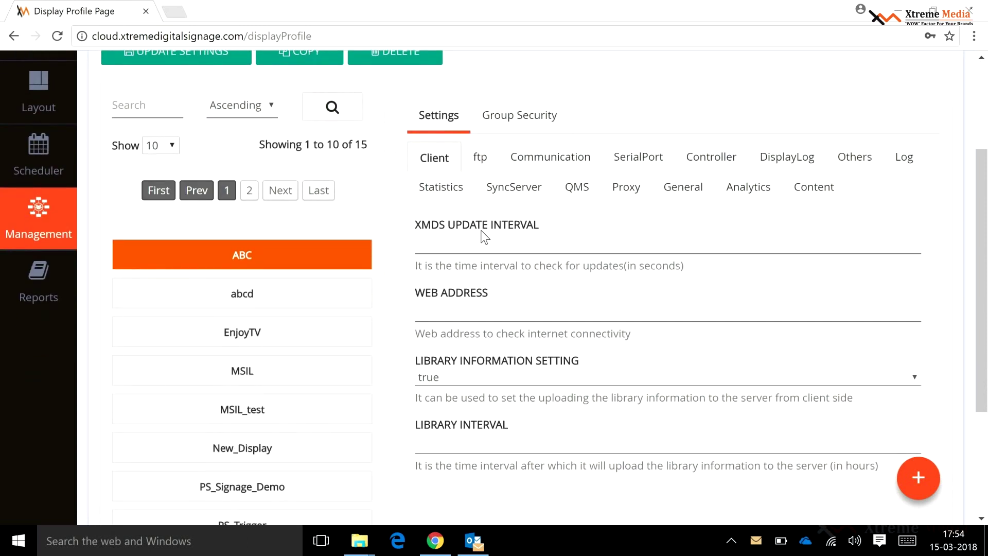
{"action": "left_click", "coordinate": [435, 307]}
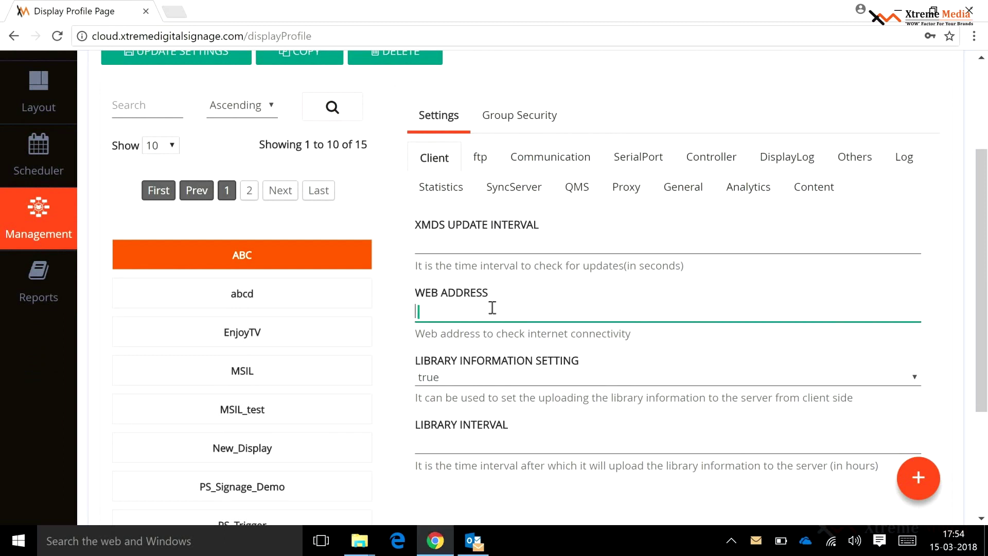
{"action": "scroll", "coordinate": [493, 308], "scroll_direction": "down", "scroll_amount": 1}
{"action": "left_click", "coordinate": [490, 296]}
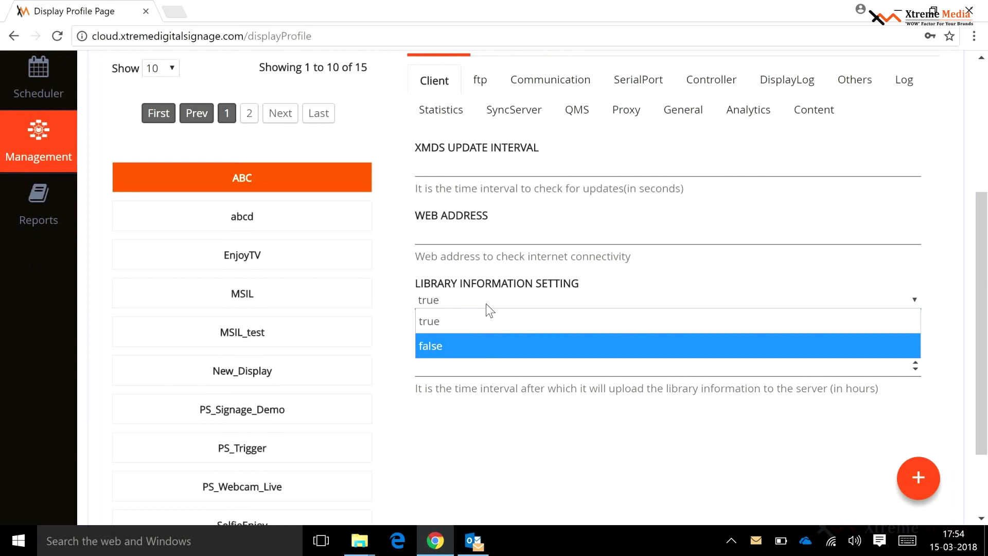
{"action": "left_click", "coordinate": [642, 270]}
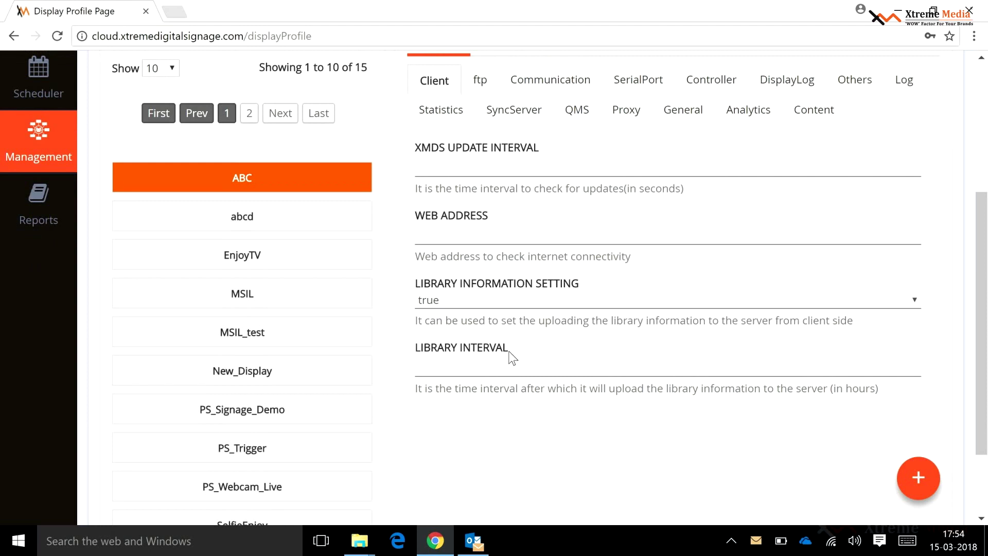
{"action": "scroll", "coordinate": [510, 353], "scroll_direction": "up", "scroll_amount": 3}
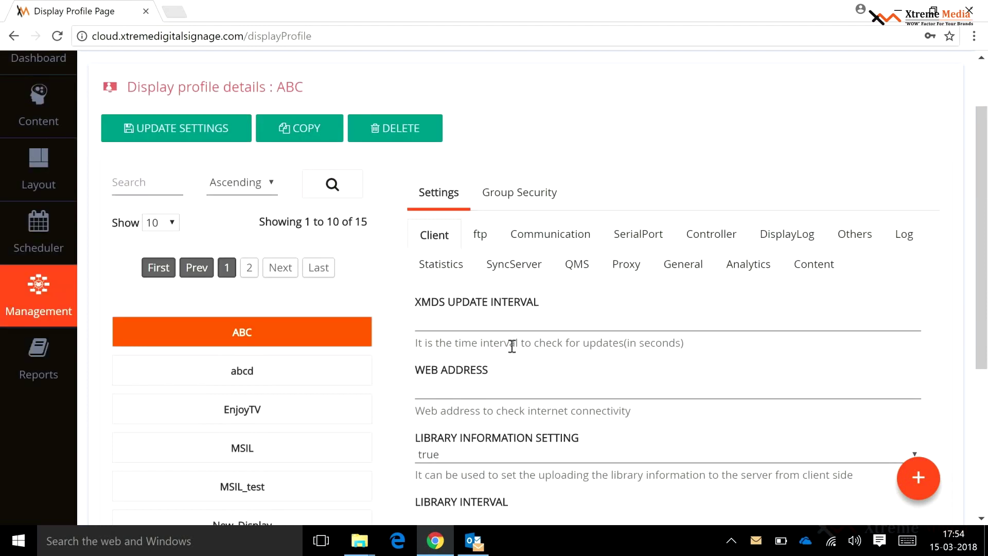
Step: Review the ABC profile's ftp, Communication, SerialPort and Controller settings
{"action": "left_click", "coordinate": [481, 236]}
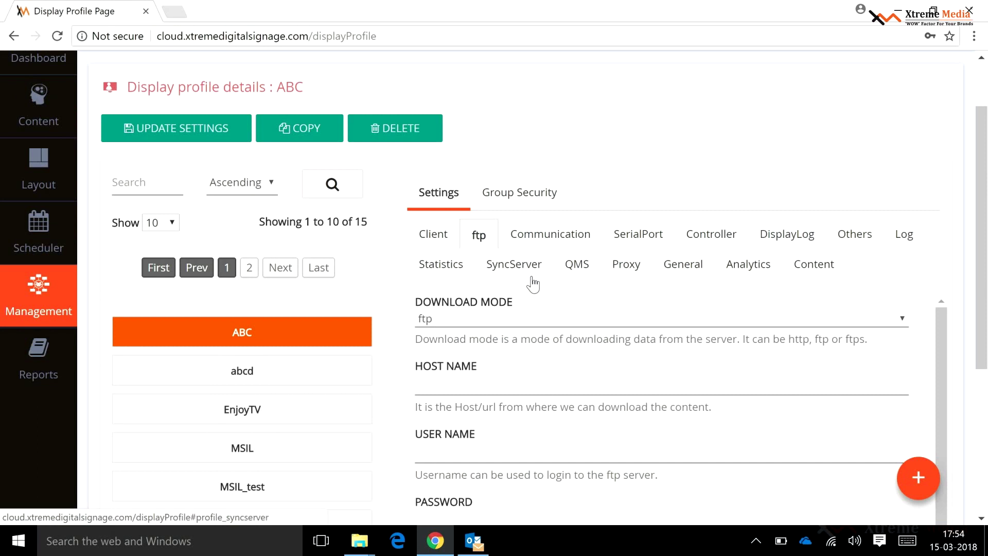
{"action": "left_click", "coordinate": [536, 236]}
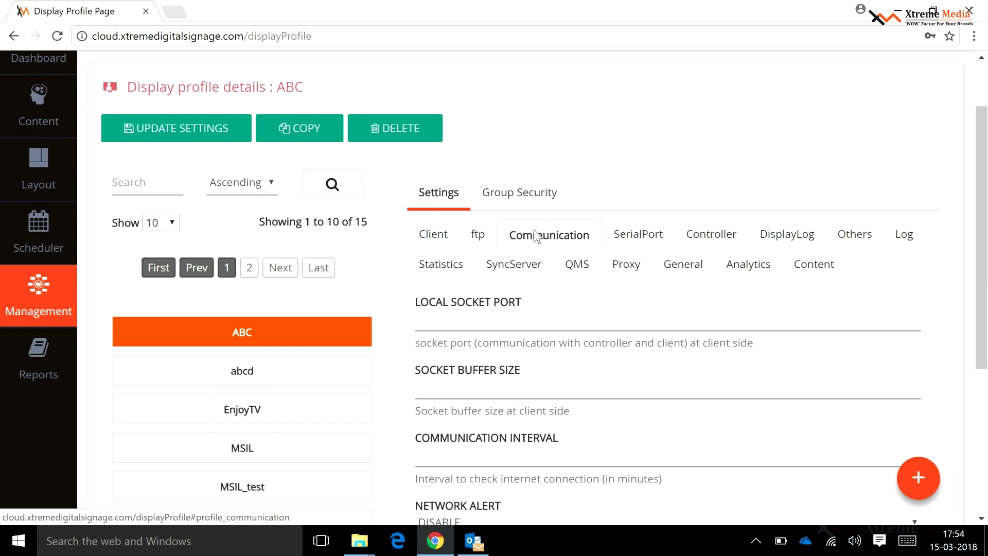
{"action": "left_click", "coordinate": [624, 235]}
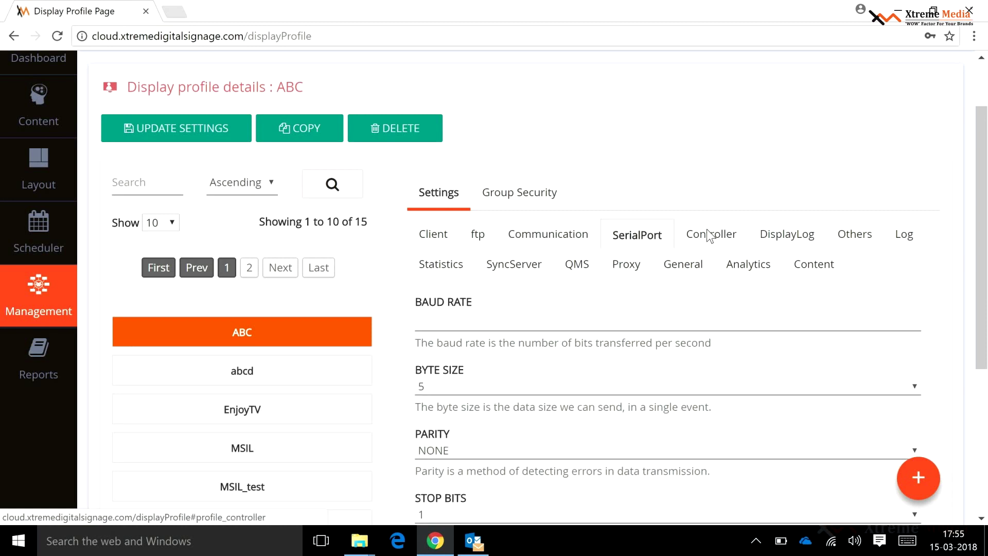
{"action": "left_click", "coordinate": [709, 234]}
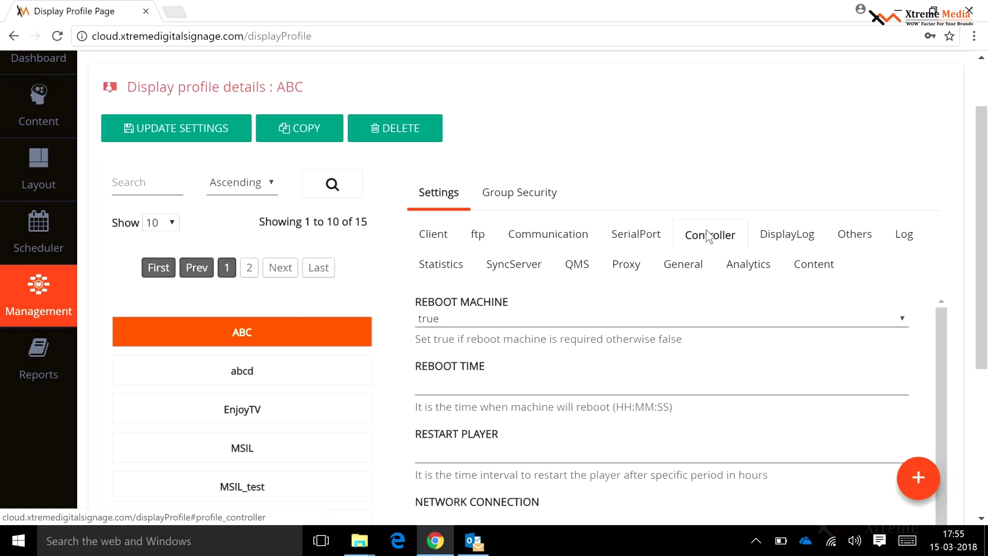
{"action": "left_click", "coordinate": [624, 235]}
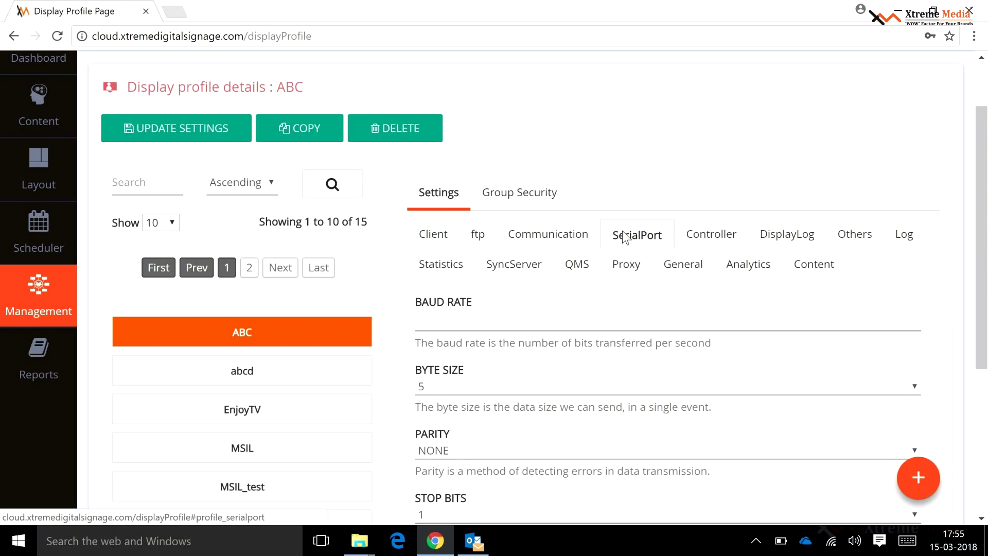
{"action": "left_click", "coordinate": [710, 236]}
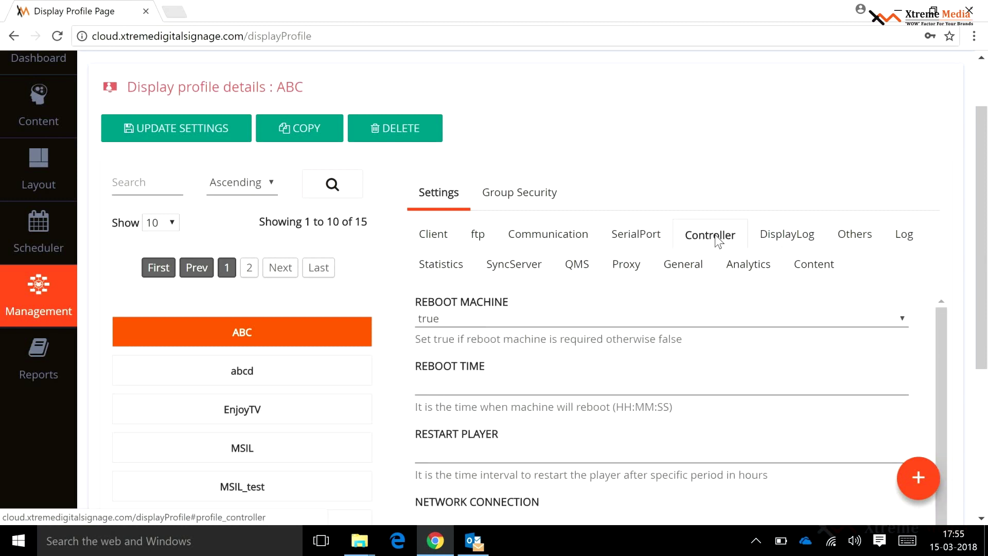
Step: Step through the DisplayLog, Others, Log, Statistics, SyncServer and QMS settings
{"action": "left_click", "coordinate": [793, 235]}
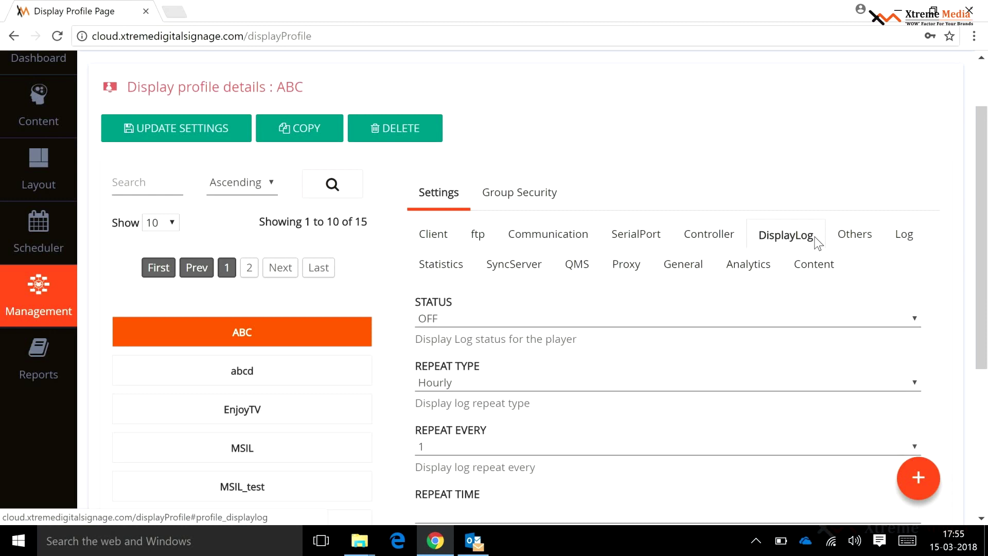
{"action": "left_click", "coordinate": [855, 245]}
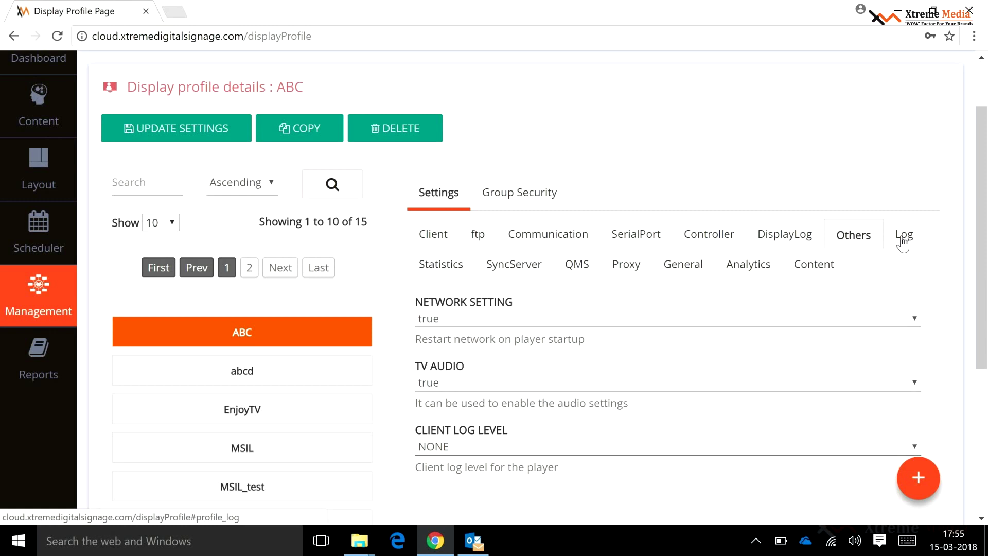
{"action": "left_click", "coordinate": [904, 244]}
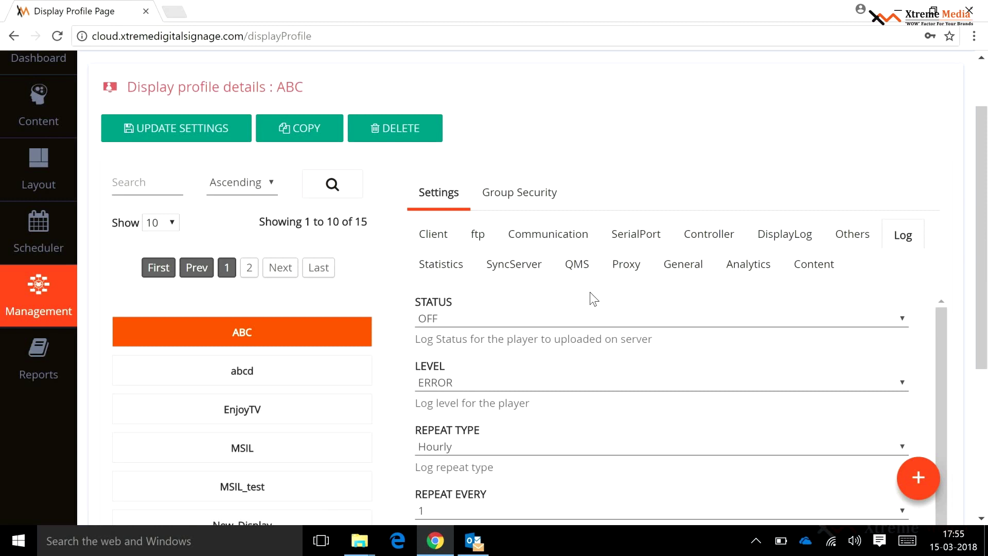
{"action": "left_click", "coordinate": [454, 269]}
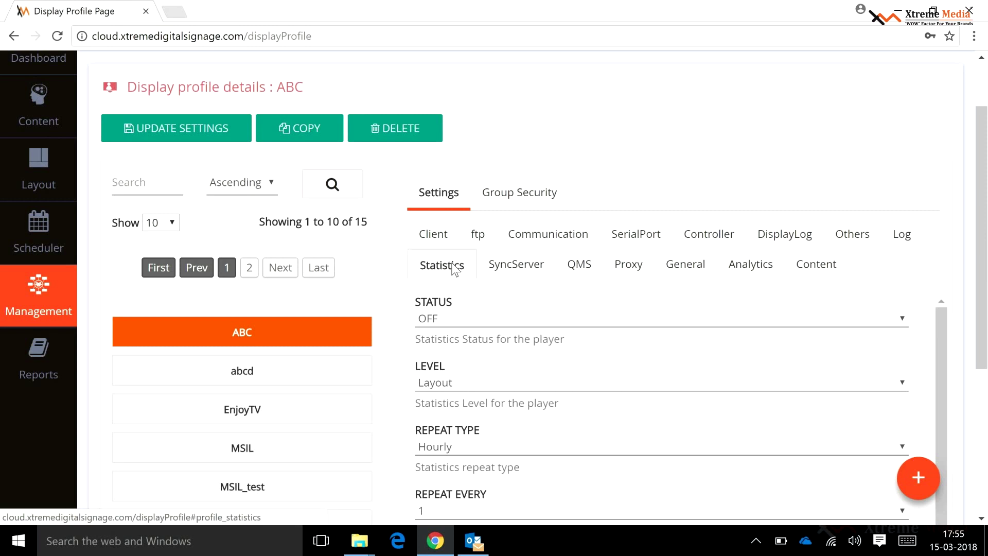
{"action": "left_click", "coordinate": [534, 282]}
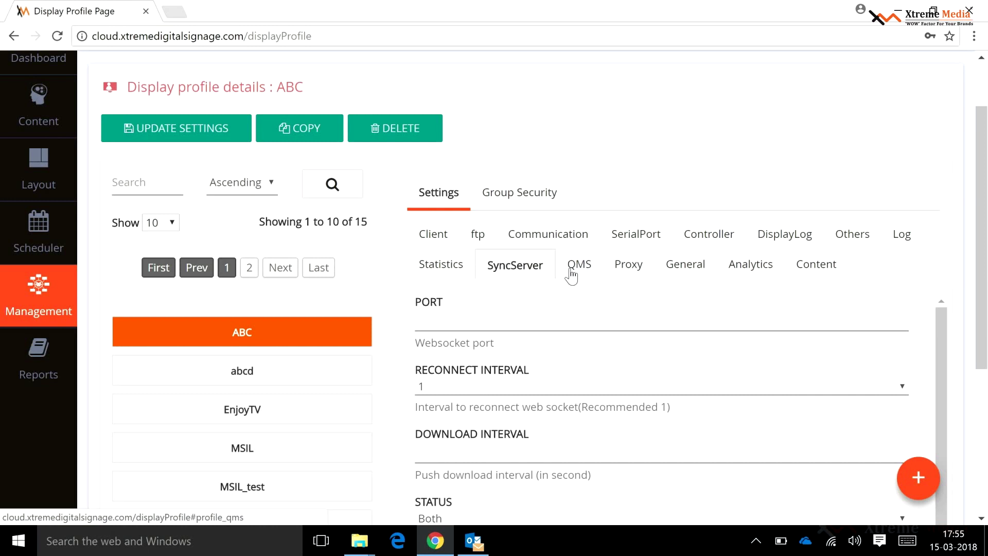
{"action": "left_click", "coordinate": [580, 269]}
Step: View the Proxy, General and Analytics settings, then go to Mail Subscription
{"action": "left_click", "coordinate": [629, 270]}
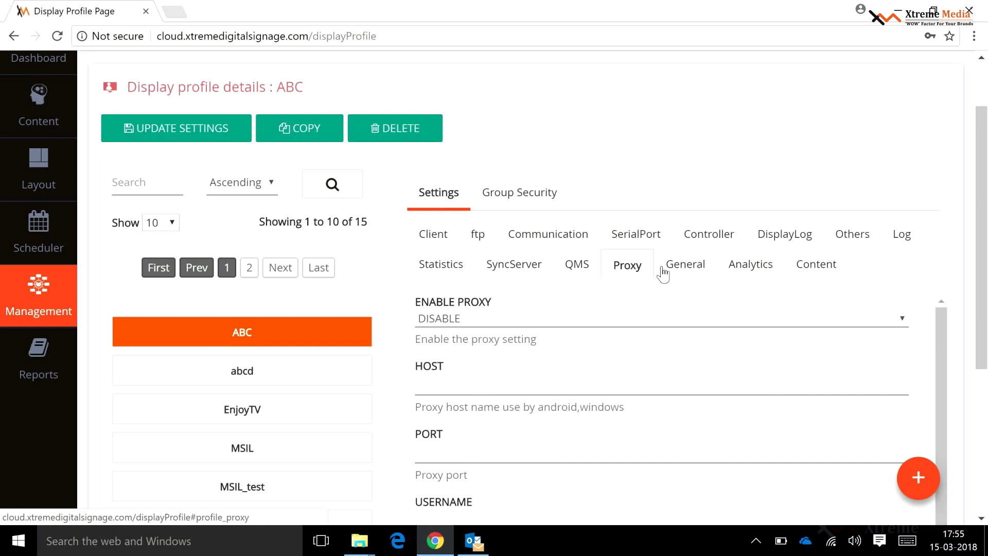
{"action": "left_click", "coordinate": [675, 267]}
{"action": "left_click", "coordinate": [745, 270]}
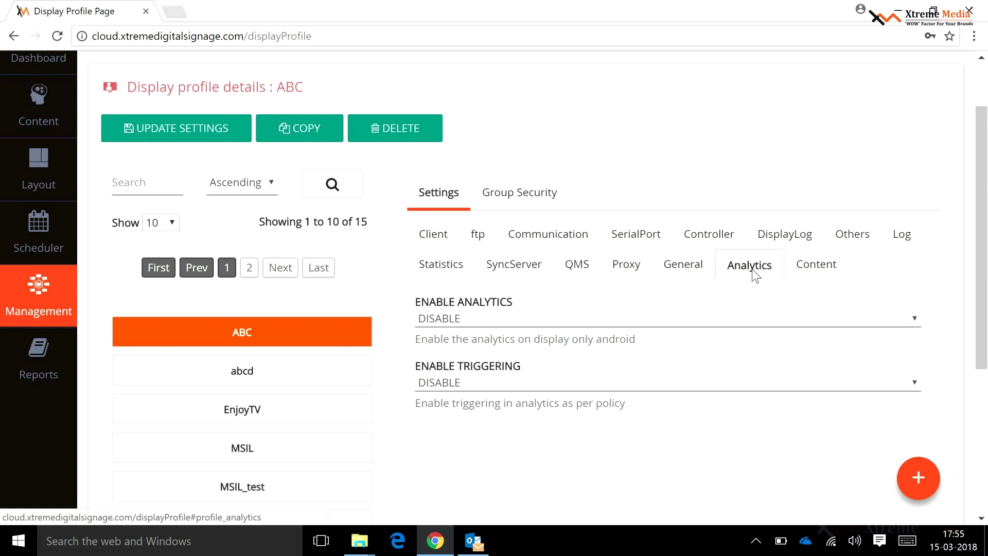
{"action": "mouse_move", "coordinate": [40, 299]}
{"action": "left_click", "coordinate": [122, 285]}
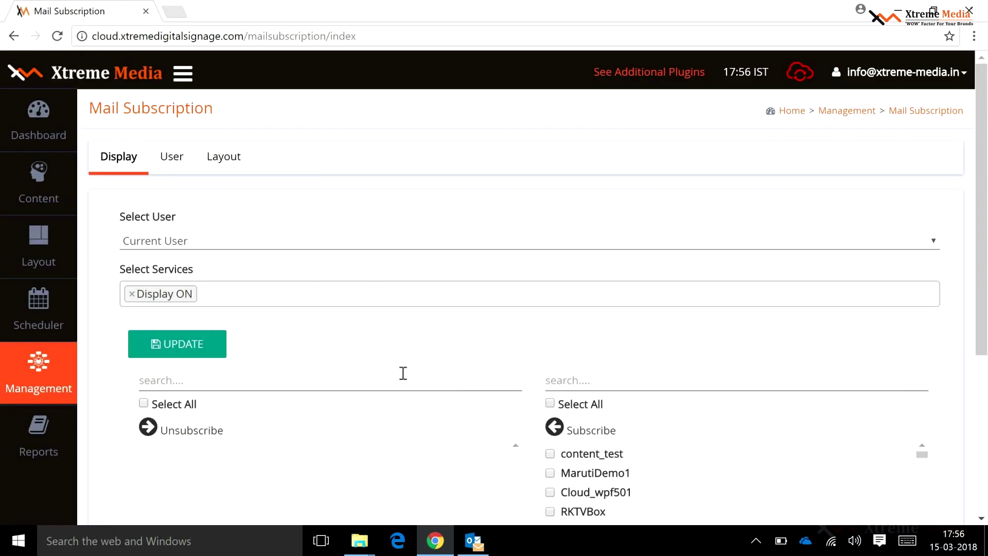
Step: Scroll the Display tab to the Subscribe list showing content_test and MarutiDemo1
{"action": "scroll", "coordinate": [494, 386], "scroll_direction": "down", "scroll_amount": 1}
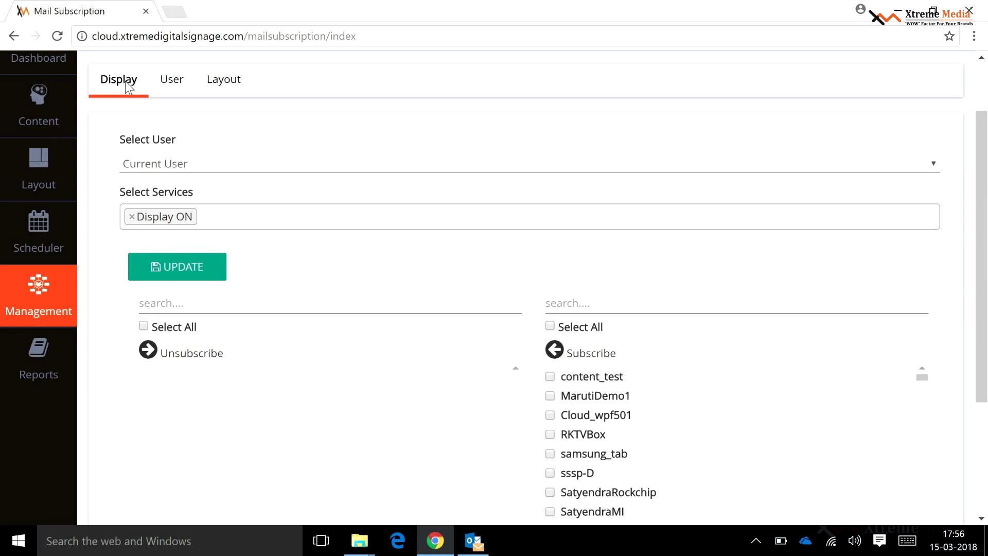
Step: Review the User tab's Add, Edit and Delete User entries, then list the Display services
{"action": "left_click", "coordinate": [172, 87]}
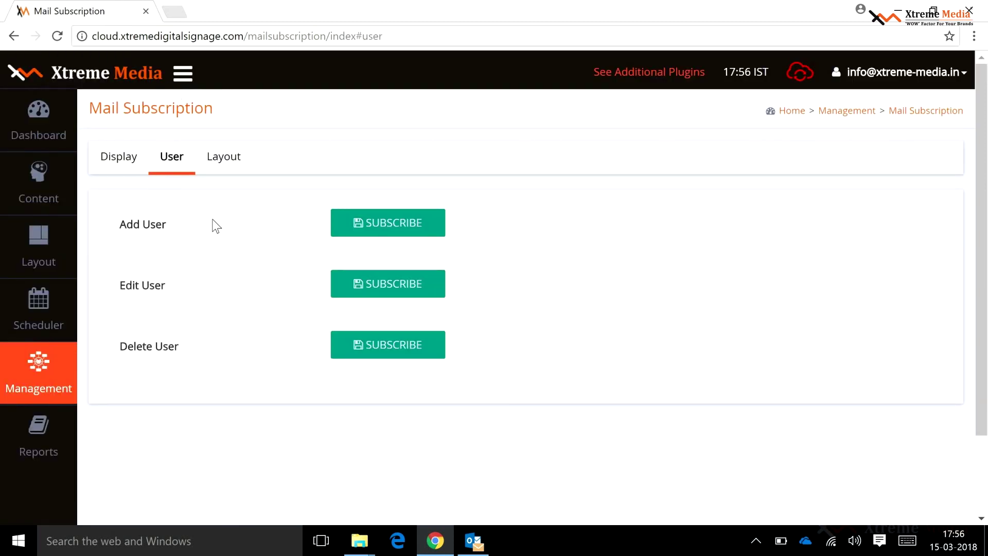
{"action": "left_click_drag", "start_coordinate": [172, 224], "coordinate": [128, 229]}
{"action": "left_click_drag", "start_coordinate": [111, 282], "coordinate": [167, 286]}
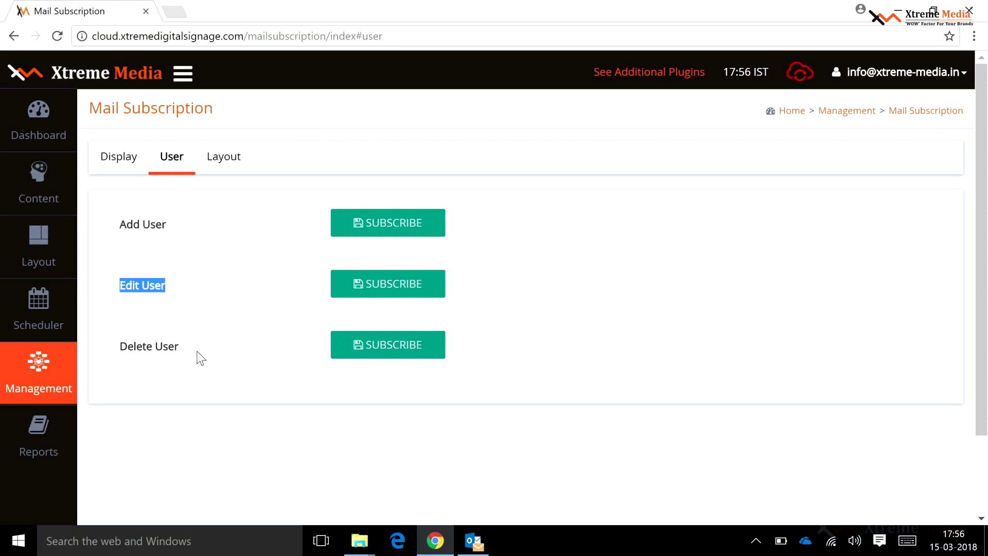
{"action": "left_click_drag", "start_coordinate": [187, 350], "coordinate": [111, 348]}
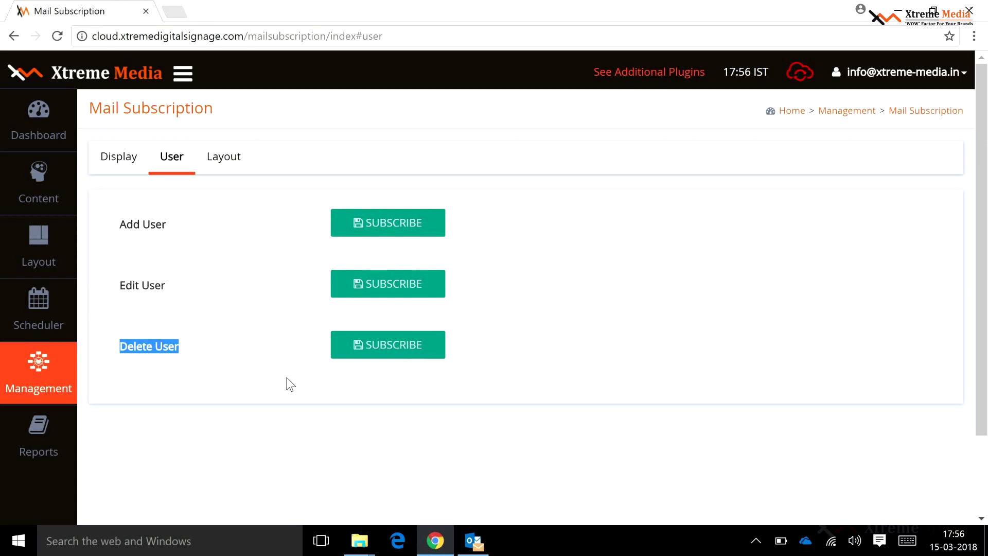
{"action": "left_click", "coordinate": [128, 164]}
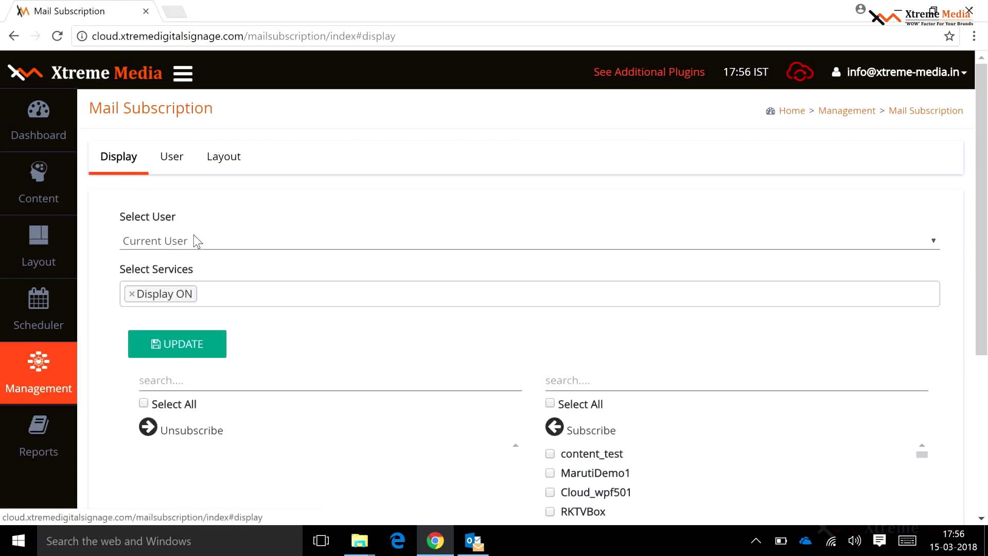
{"action": "left_click", "coordinate": [256, 292]}
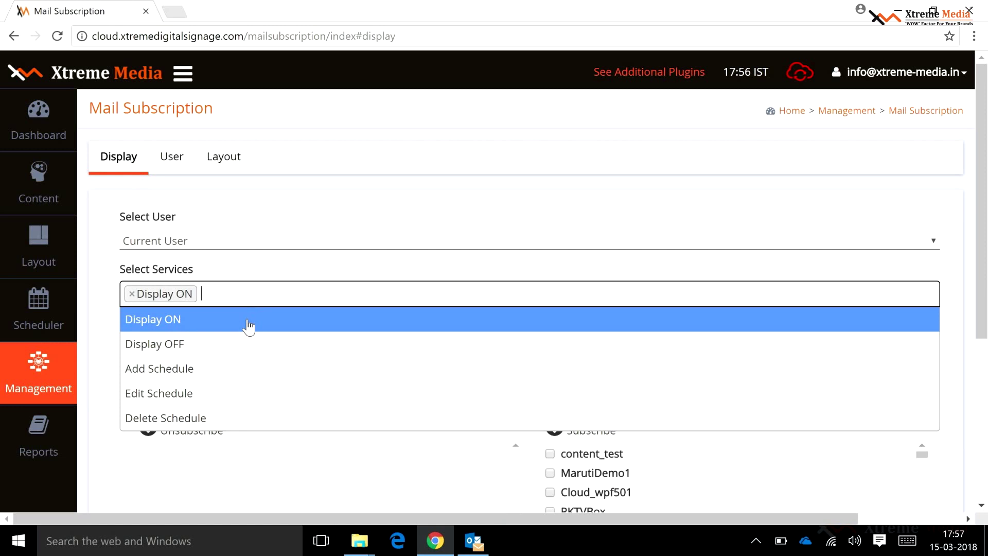